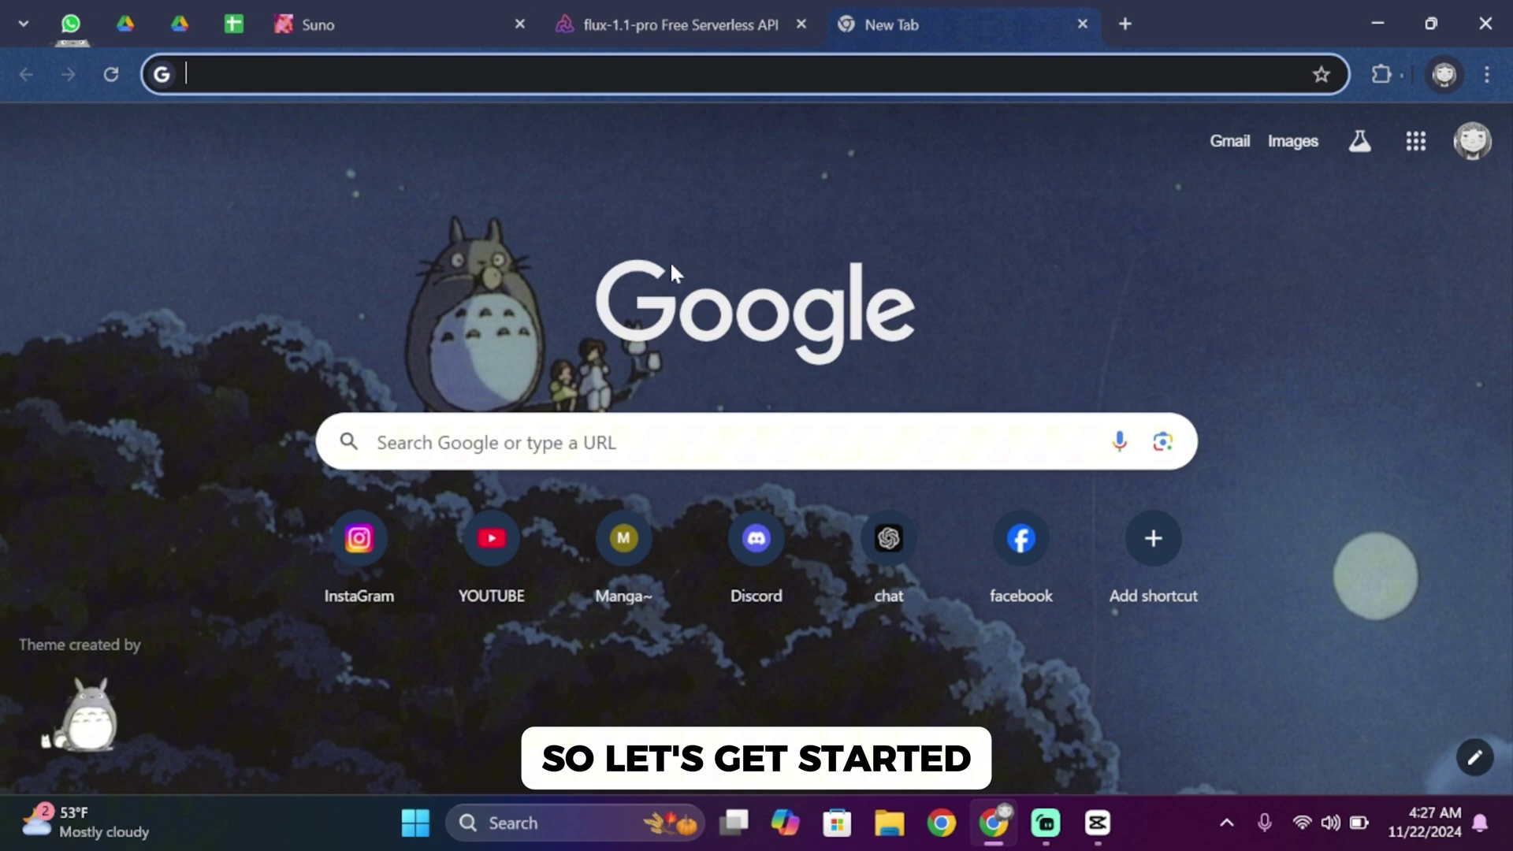
Switch to the Suno tab and open the Create page from the sidebar.
{"action": "left_click", "coordinate": [391, 28]}
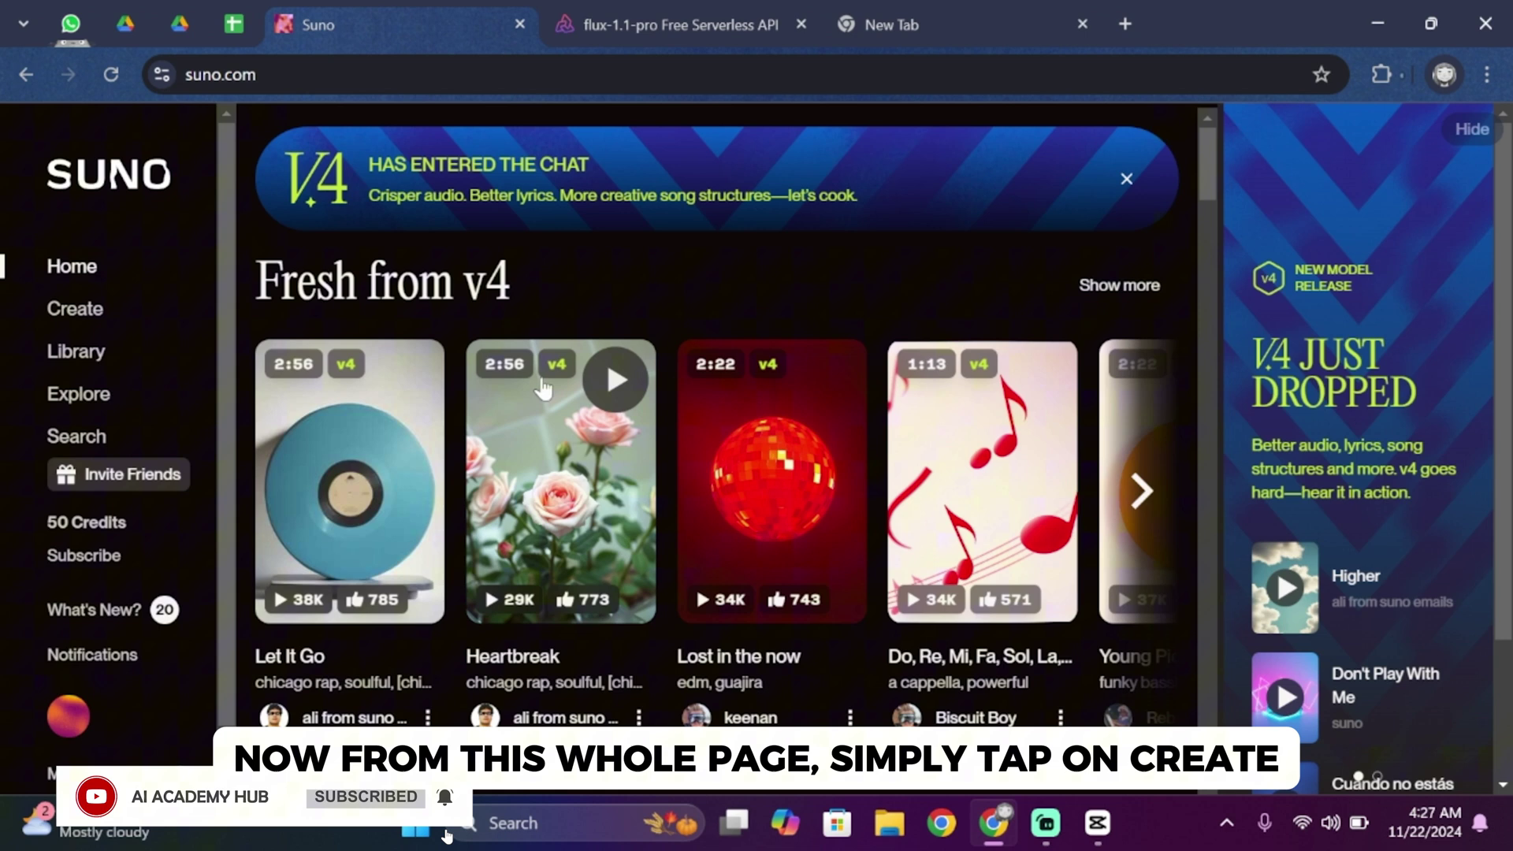
{"action": "left_click", "coordinate": [85, 315]}
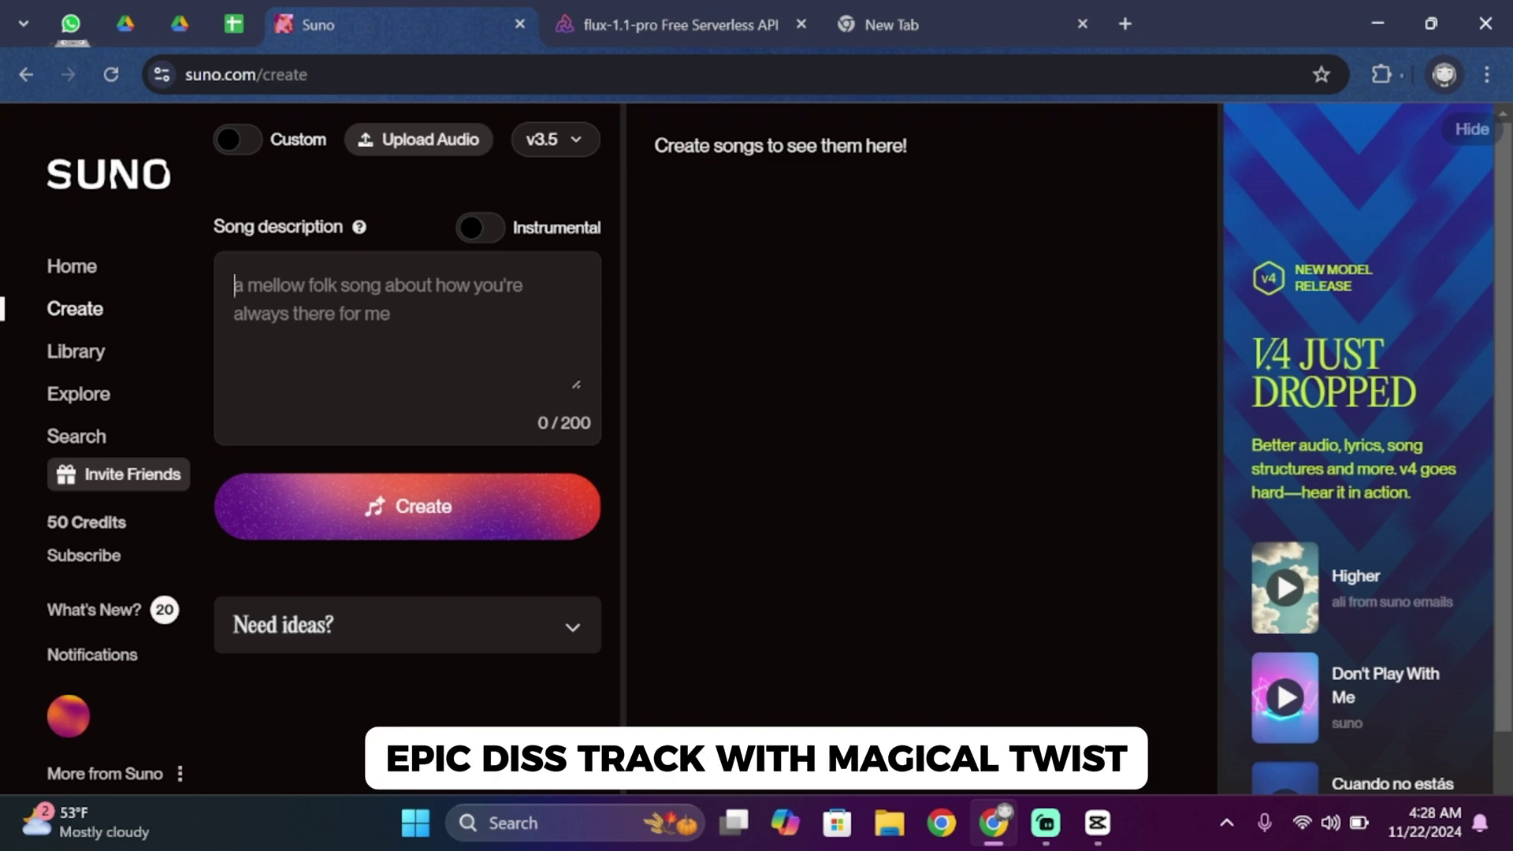
Create songs from 'epic diss track with magical twist', then play and pause both Sorcerer Slams results.
{"action": "type", "text": "epic diss track with m"}
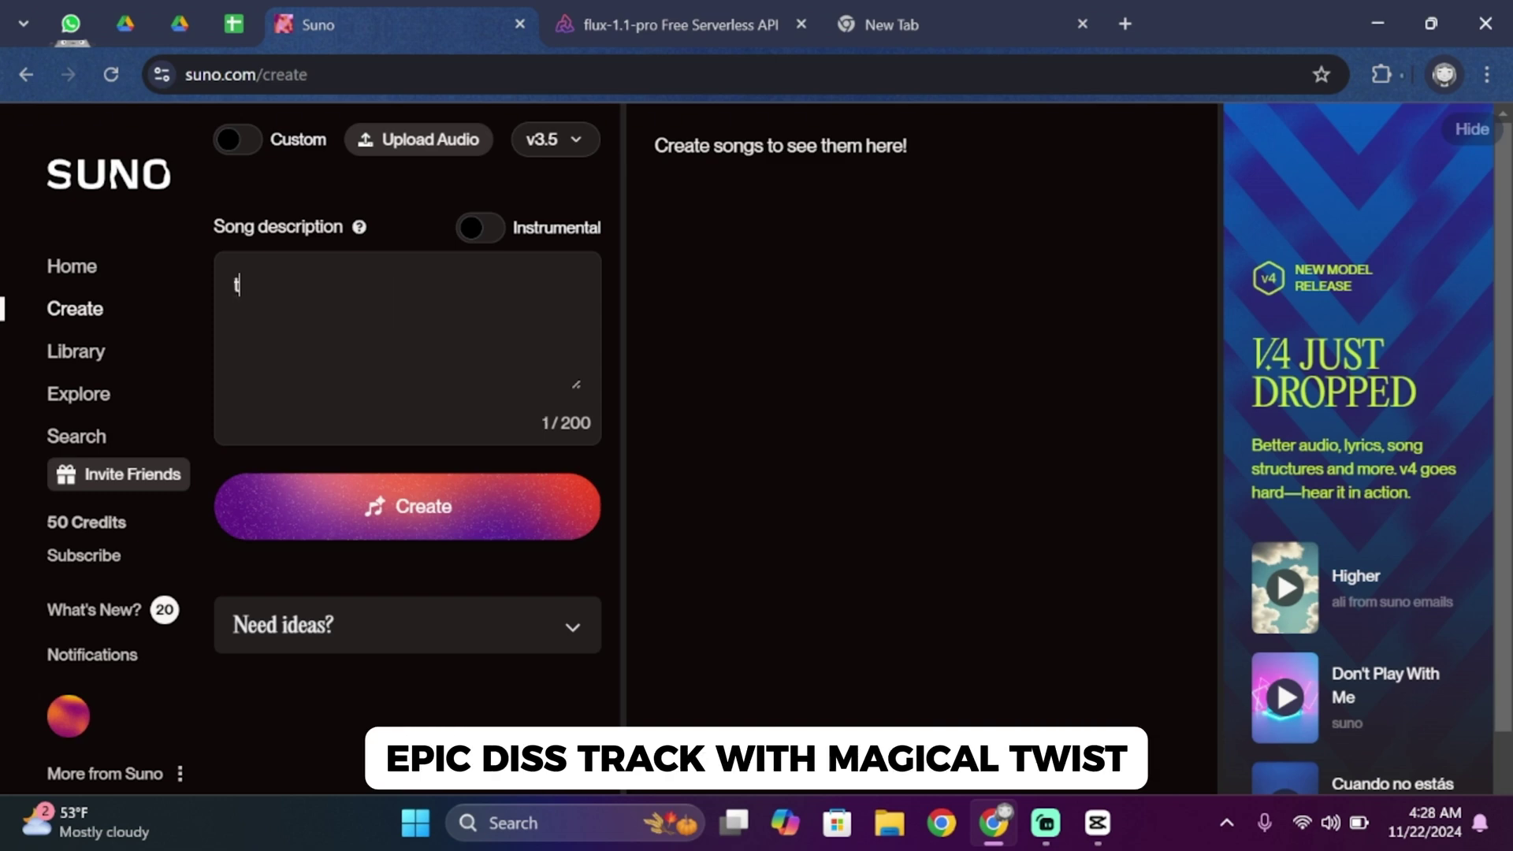
{"action": "type", "text": "agical twist"}
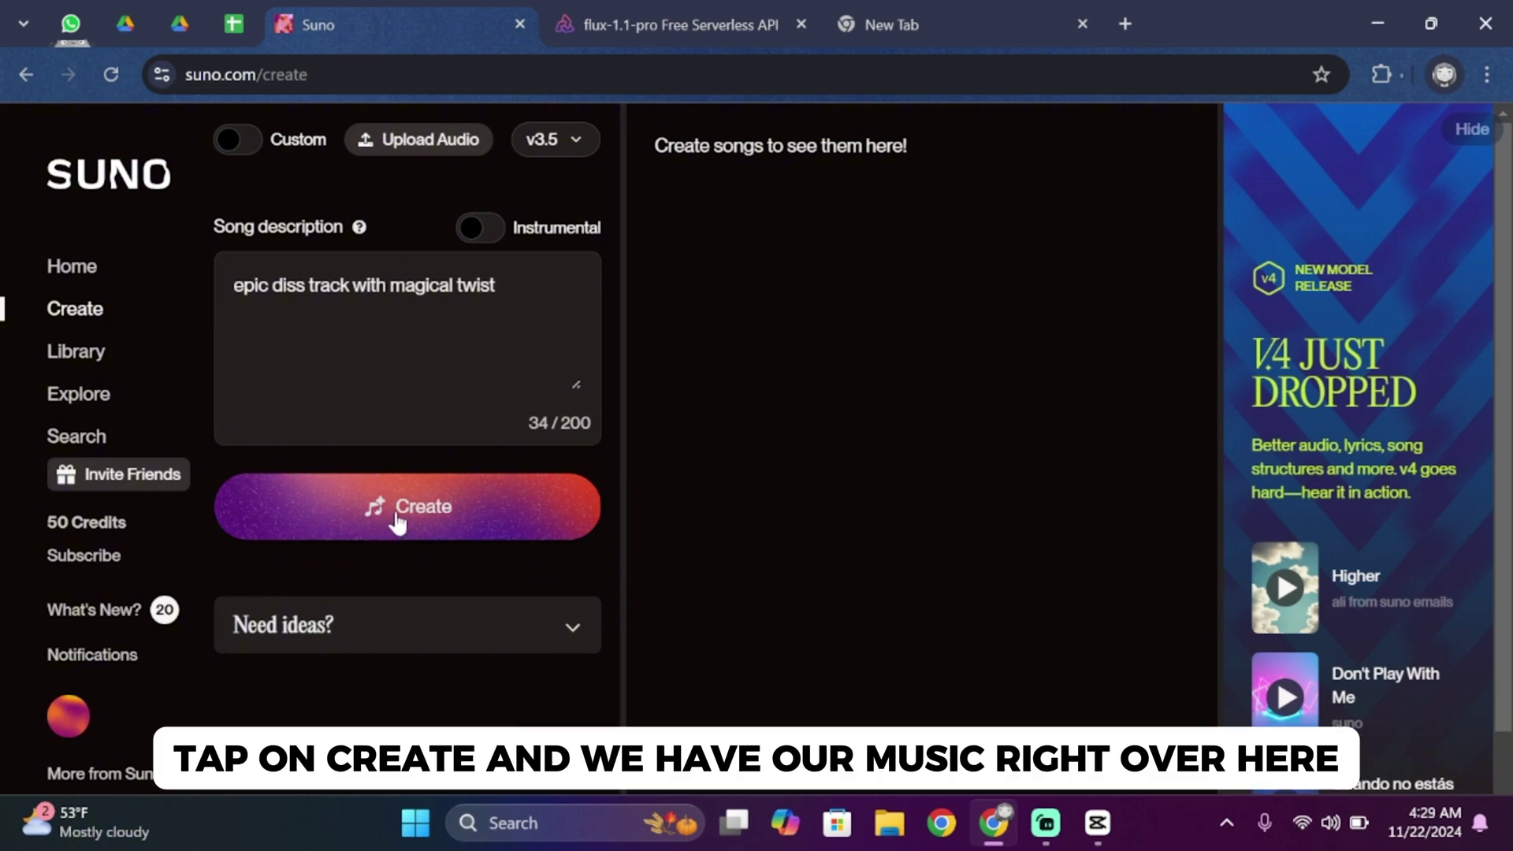
{"action": "left_click", "coordinate": [395, 523]}
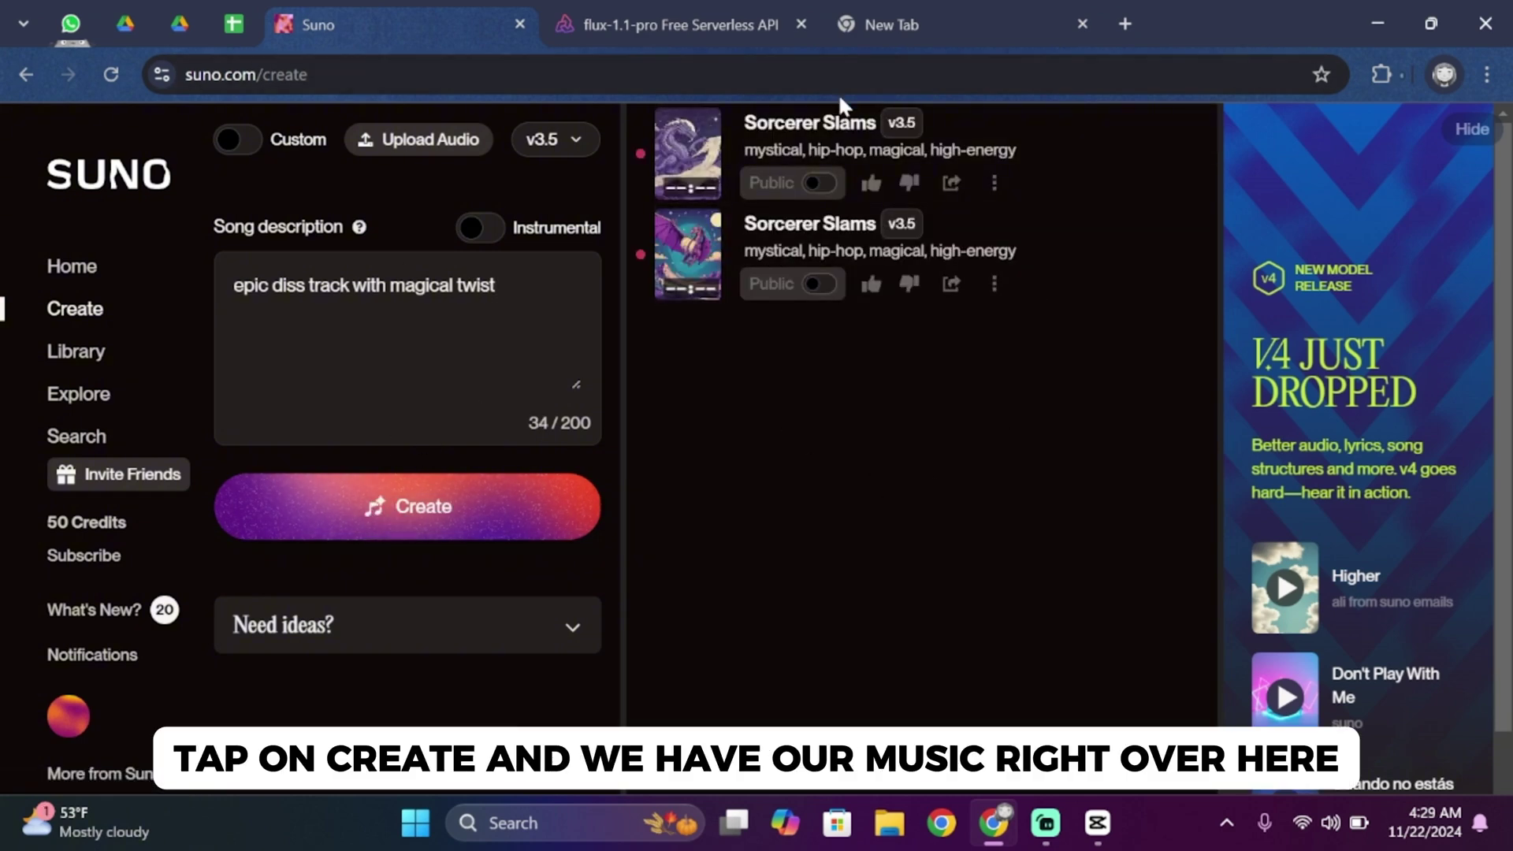
{"action": "mouse_move", "coordinate": [669, 145]}
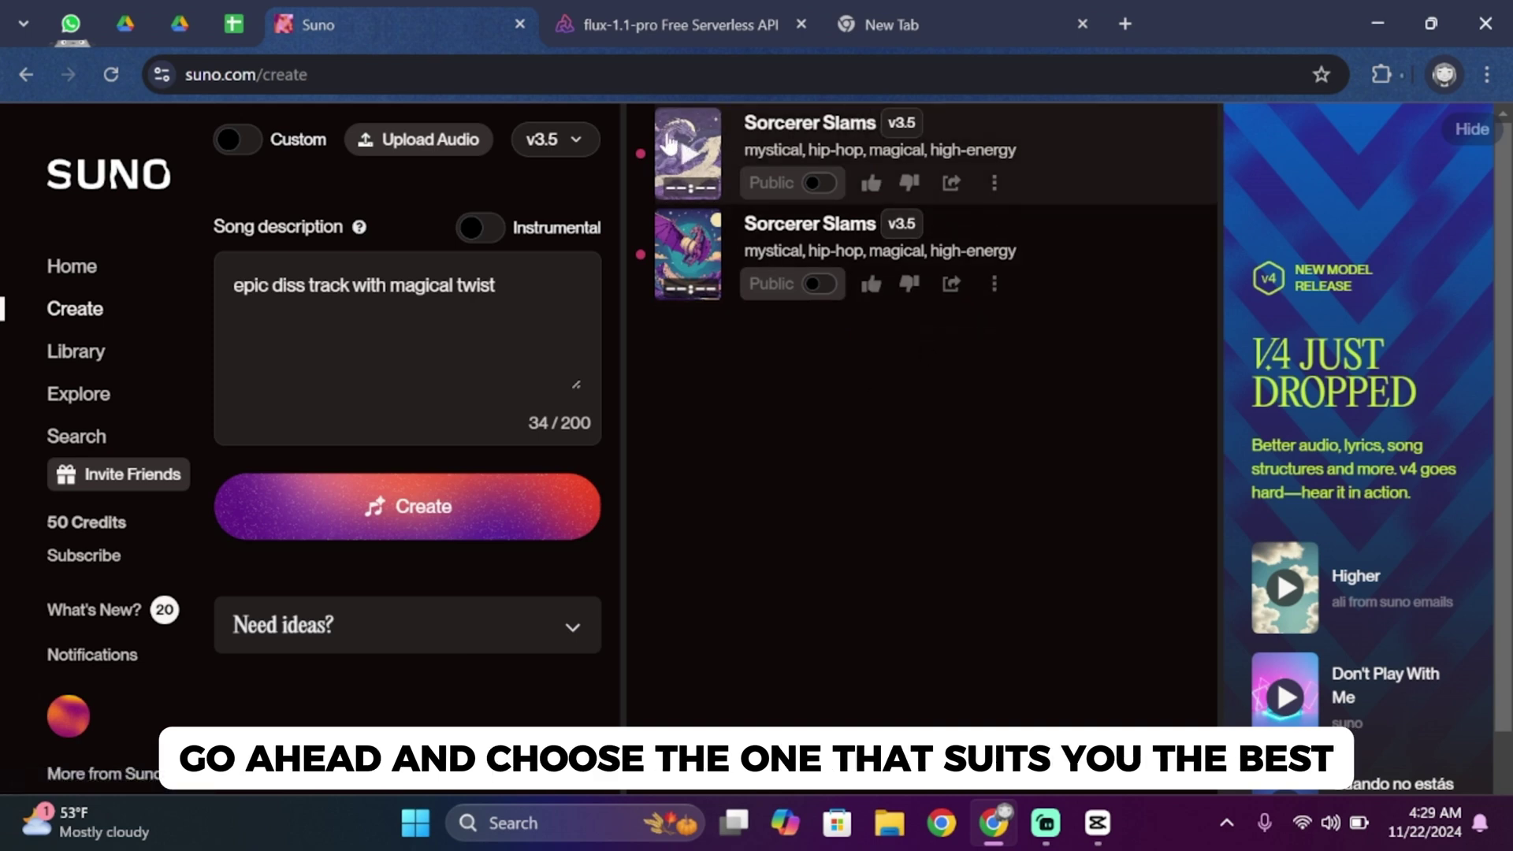
{"action": "left_click", "coordinate": [688, 153]}
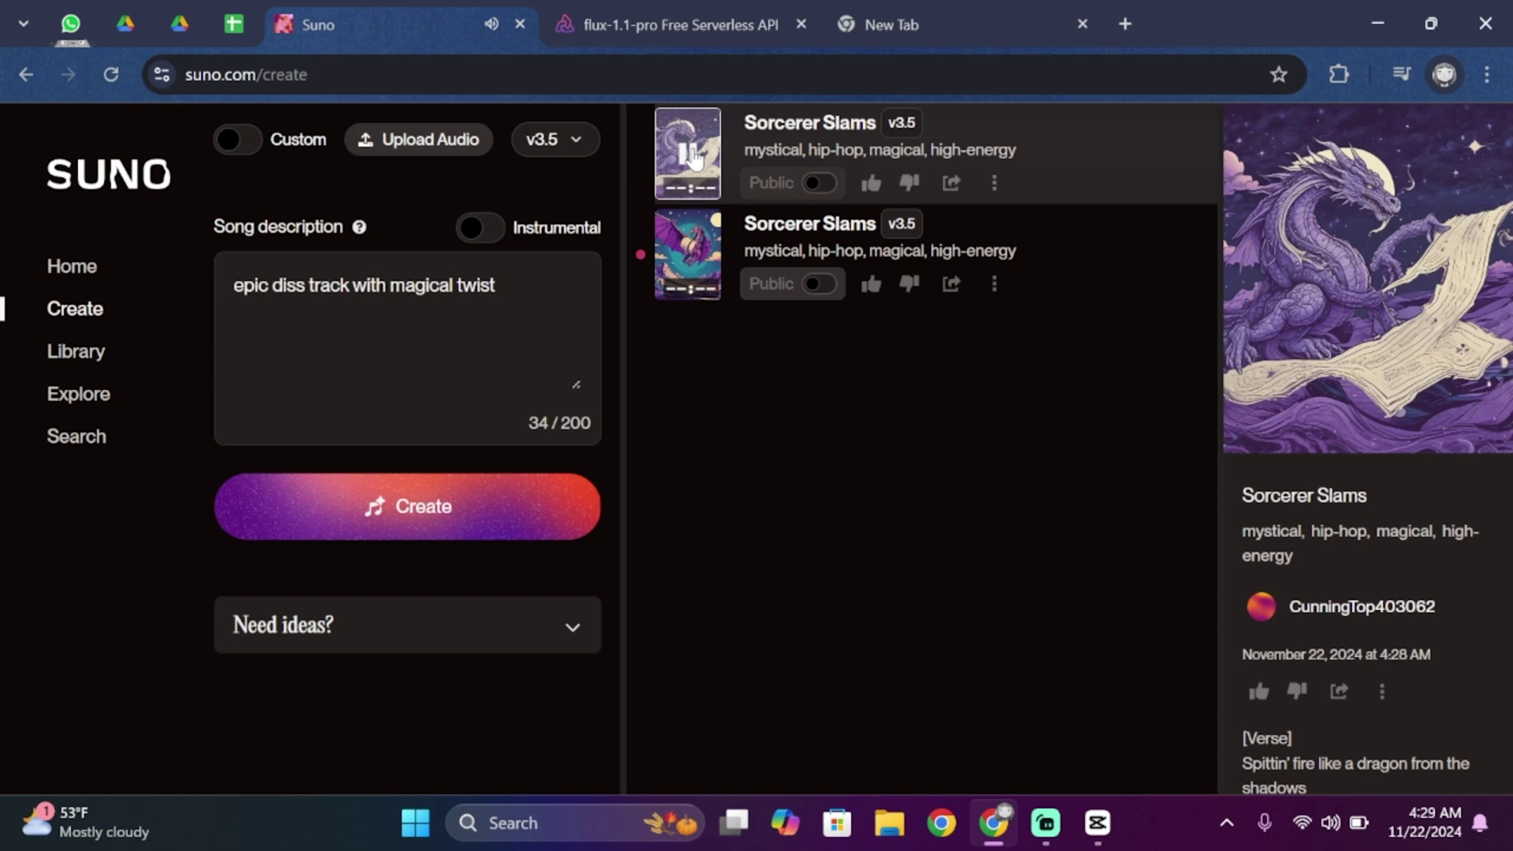
{"action": "left_click", "coordinate": [688, 254]}
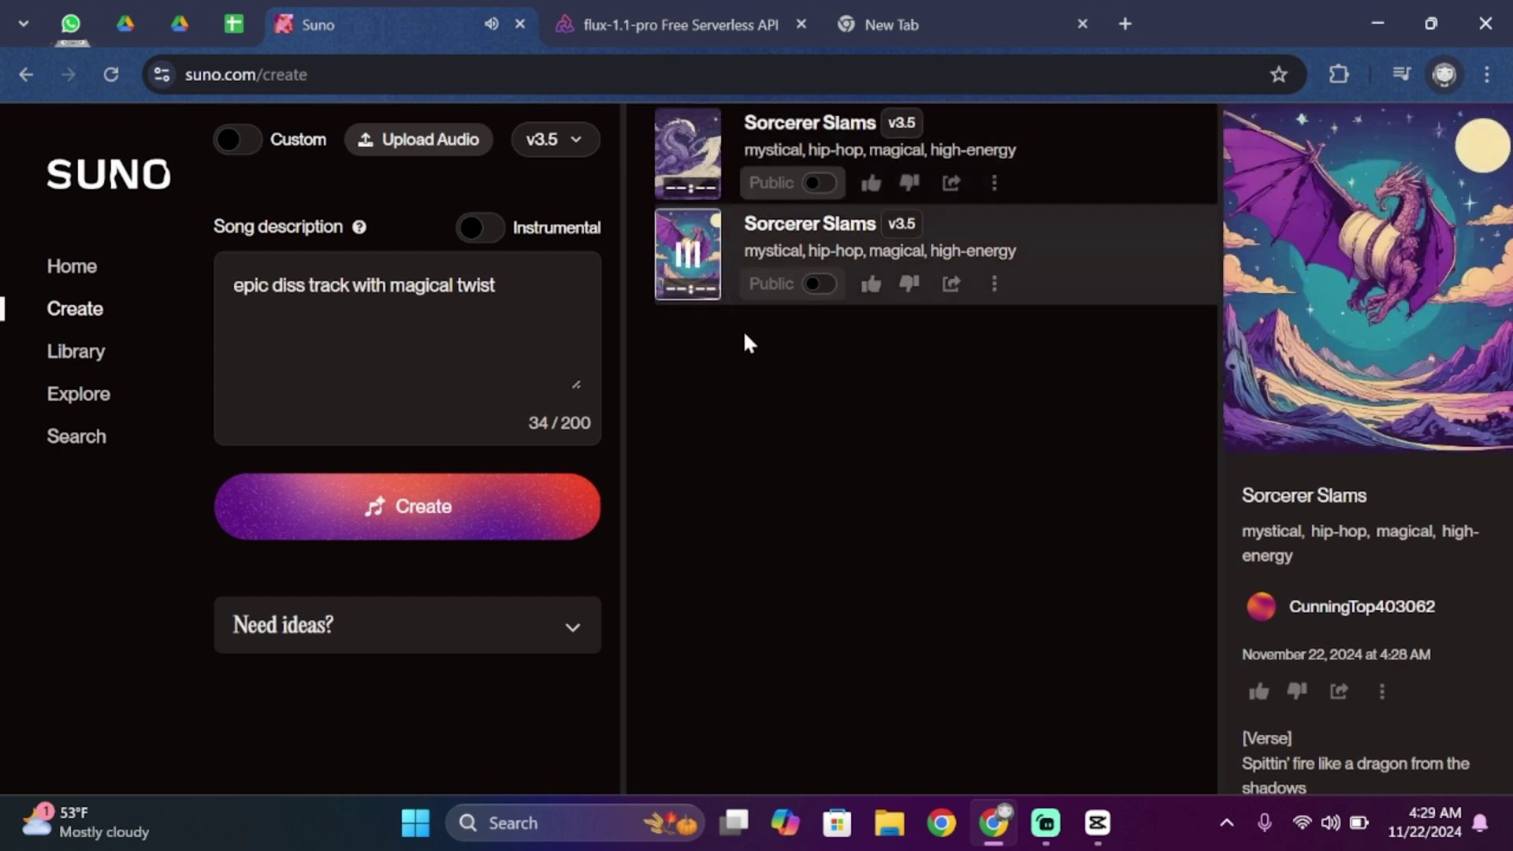
{"action": "key", "text": "space"}
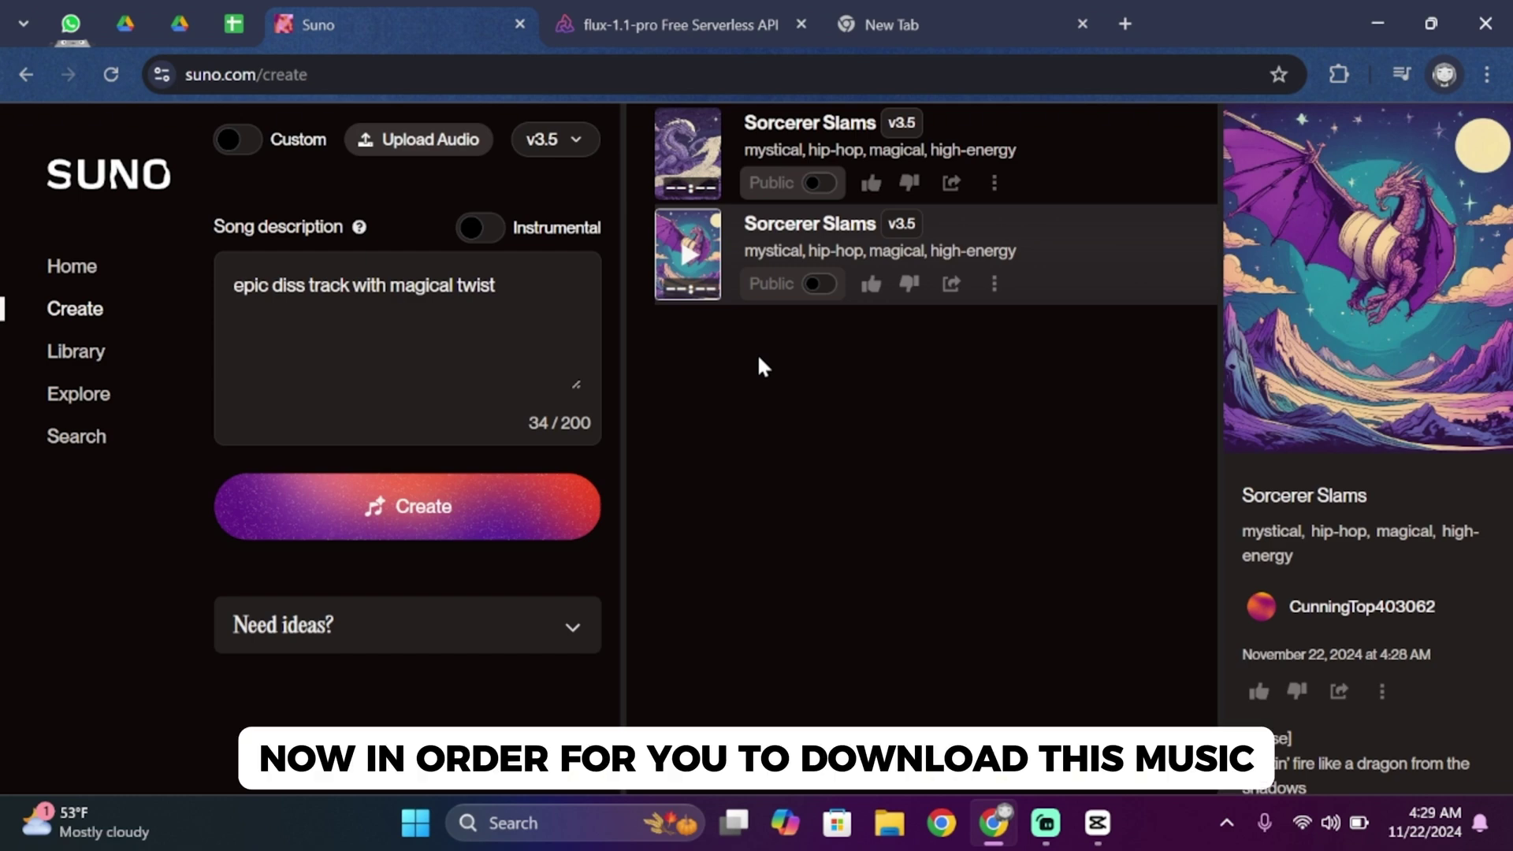
Download the second 2:31 Sorcerer Slams track as an audio file.
{"action": "left_click", "coordinate": [996, 285]}
{"action": "mouse_move", "coordinate": [1048, 461]}
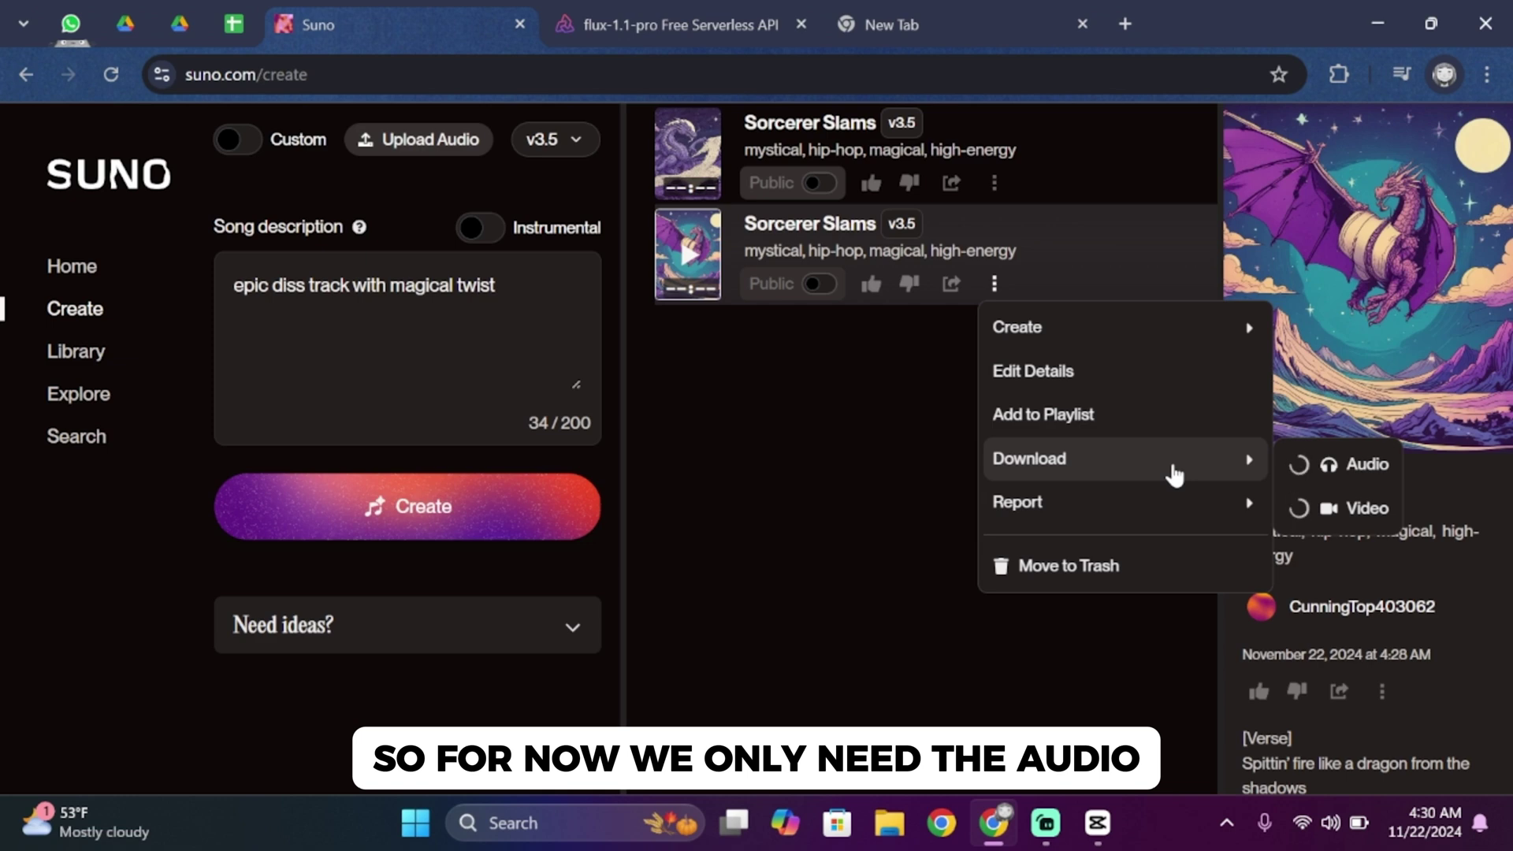
{"action": "left_click", "coordinate": [1308, 464]}
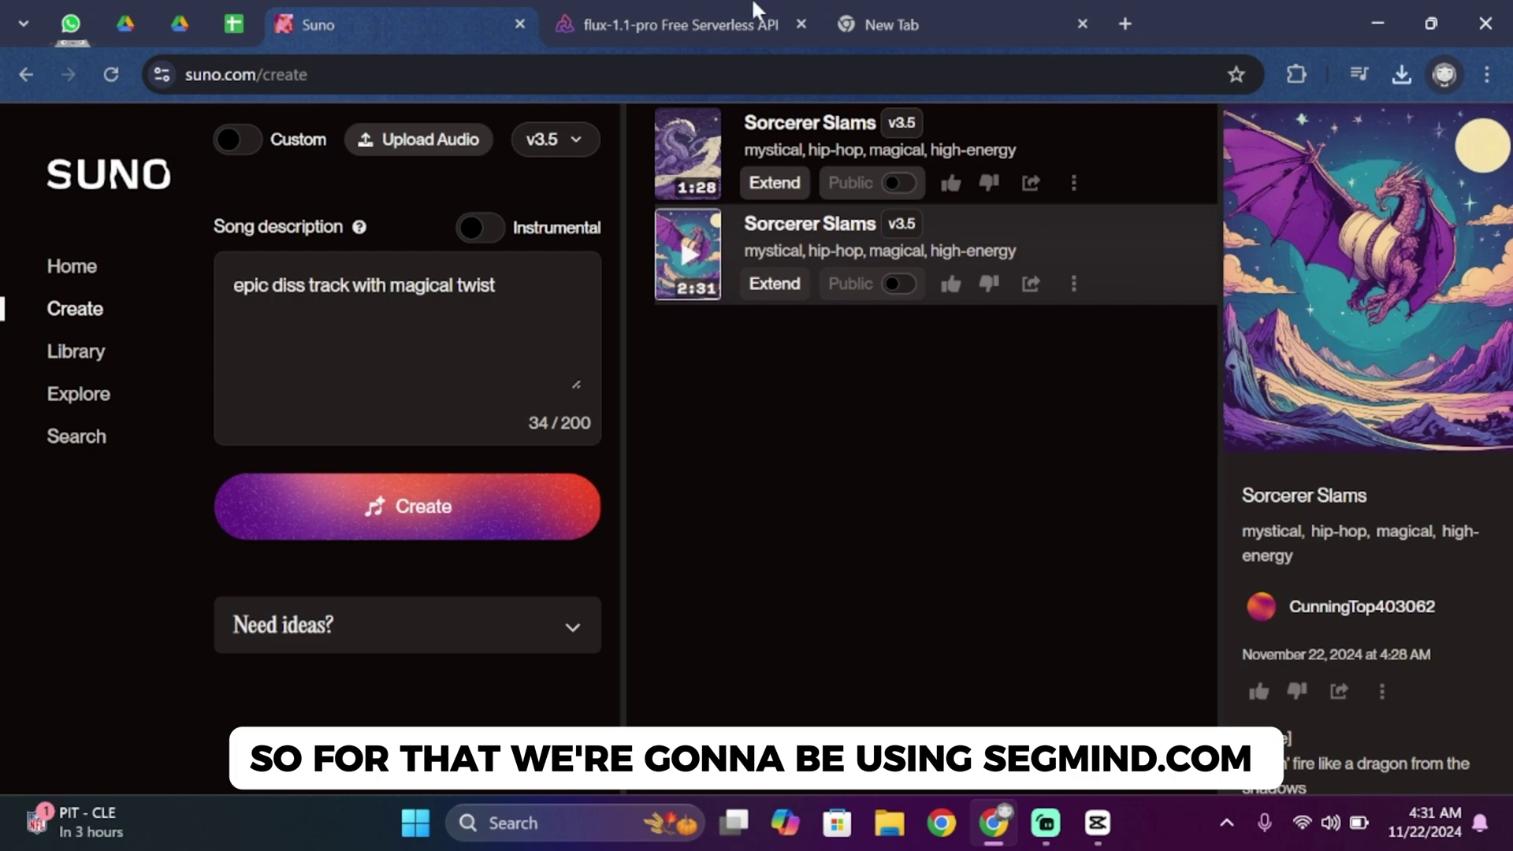
On Segmind flux-1.1-pro, replace the sample prompt with 'wizard in a dark castle'.
{"action": "left_click", "coordinate": [737, 14]}
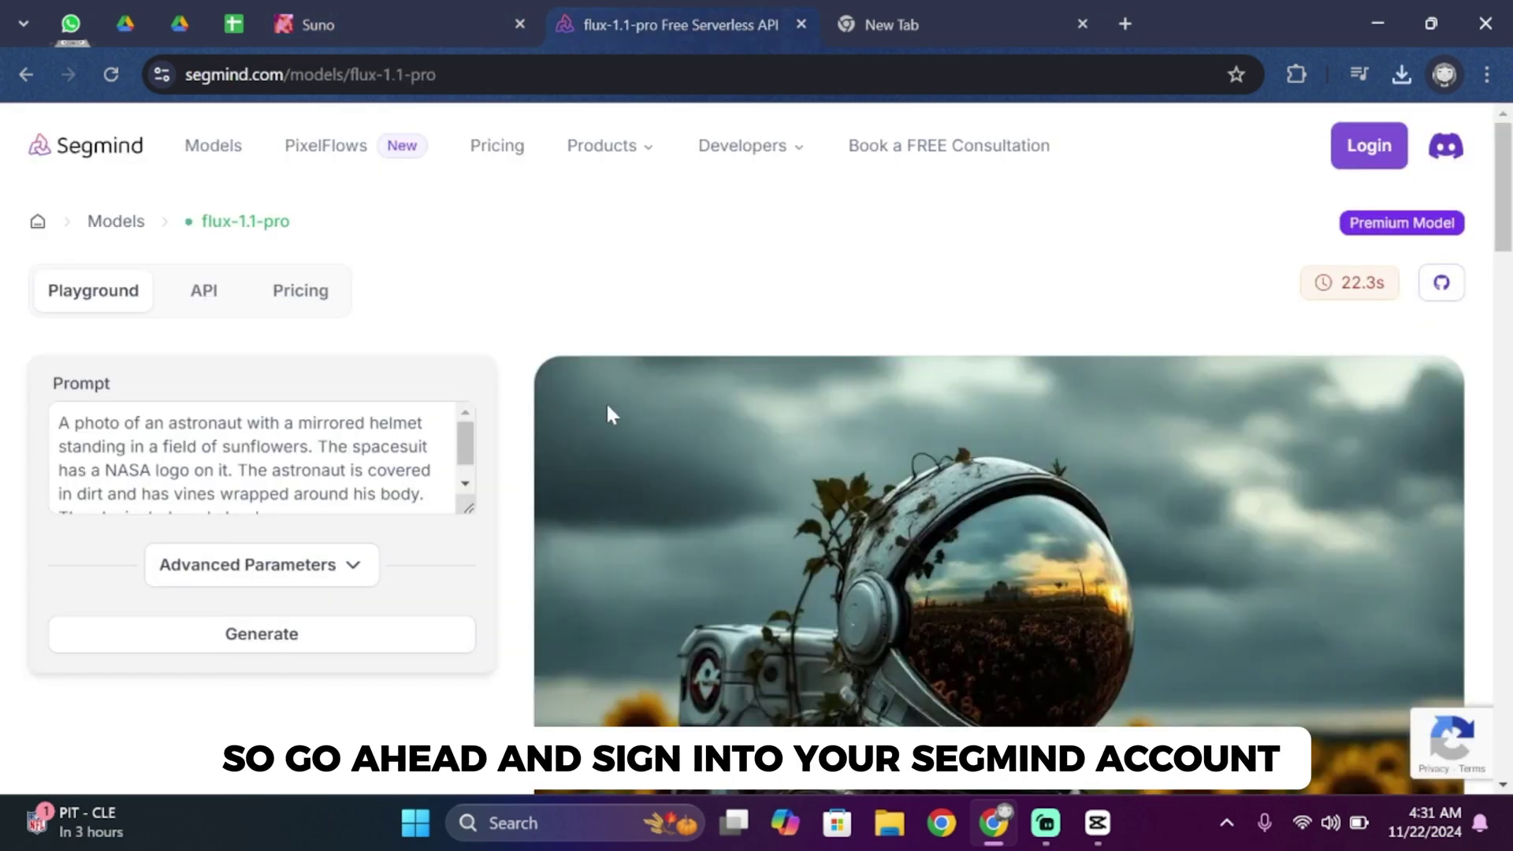
{"action": "scroll", "coordinate": [607, 400], "scroll_direction": "down", "scroll_amount": 4}
{"action": "scroll", "coordinate": [625, 230], "scroll_direction": "up", "scroll_amount": 4}
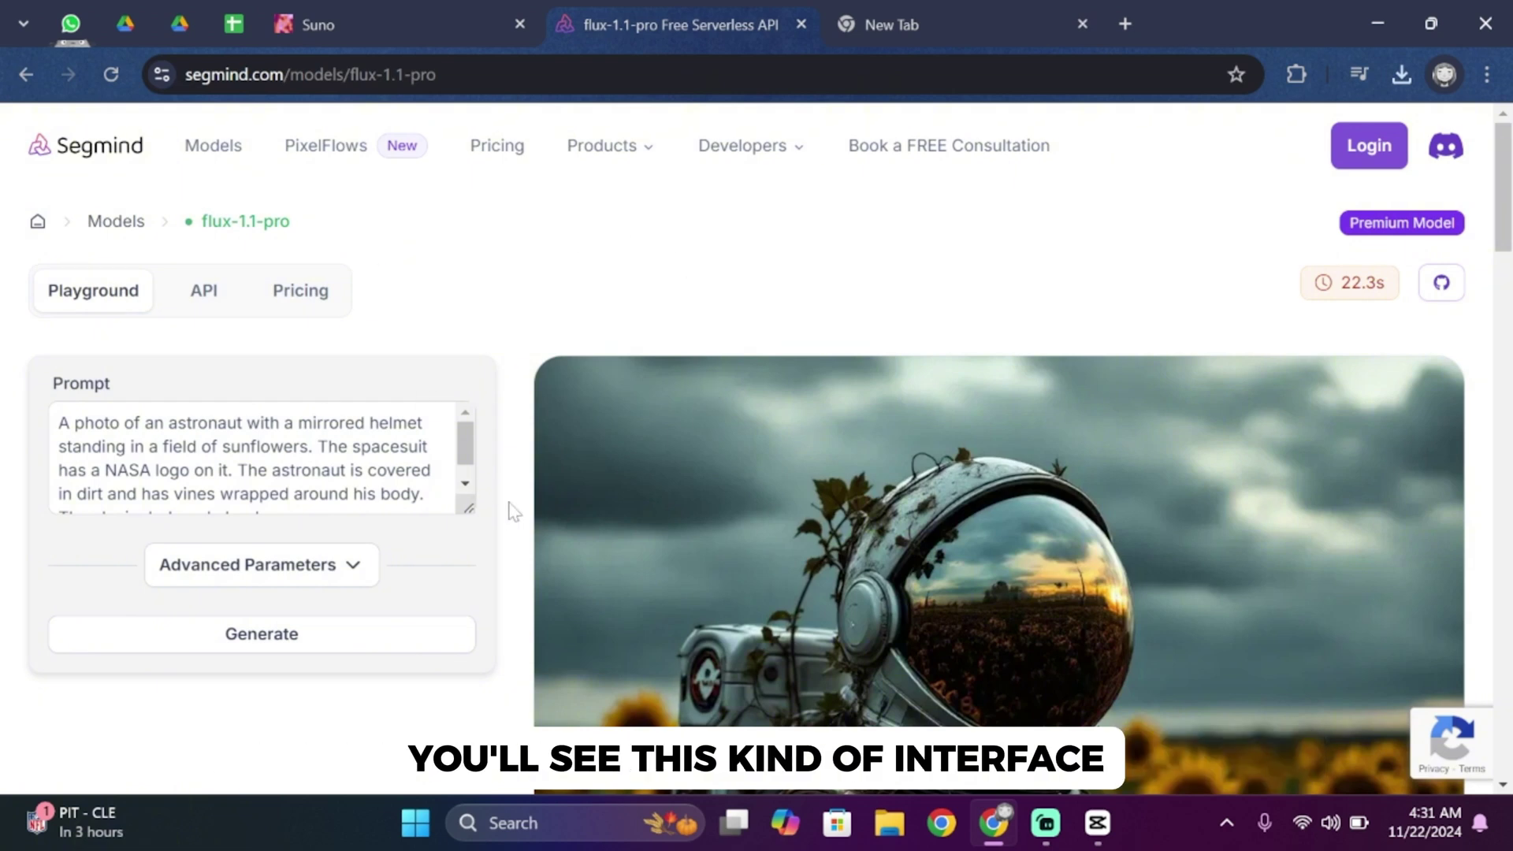
{"action": "left_click", "coordinate": [240, 446]}
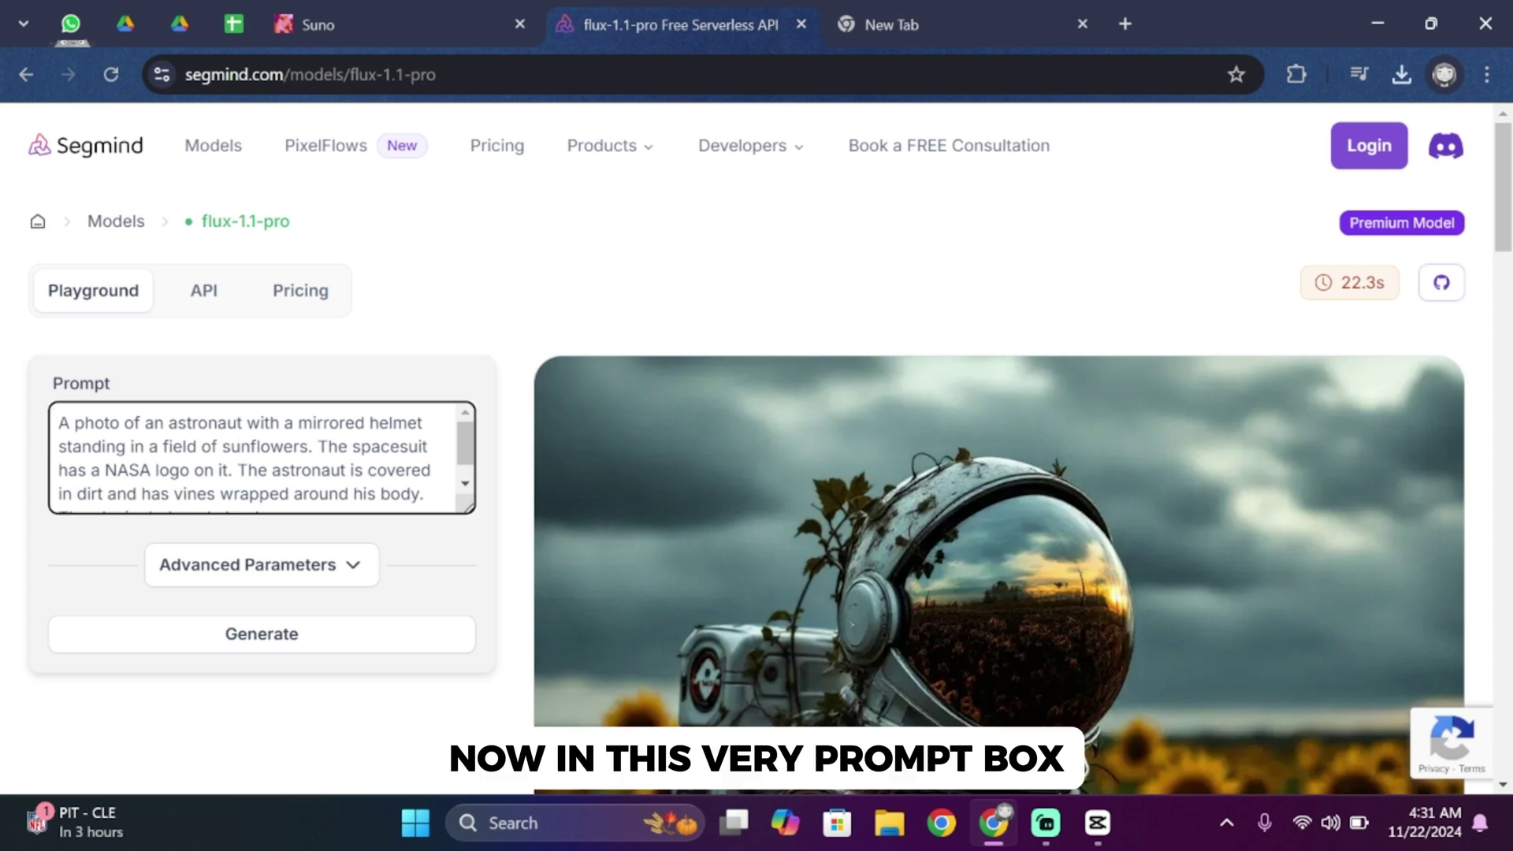
{"action": "key", "text": "ctrl+a"}
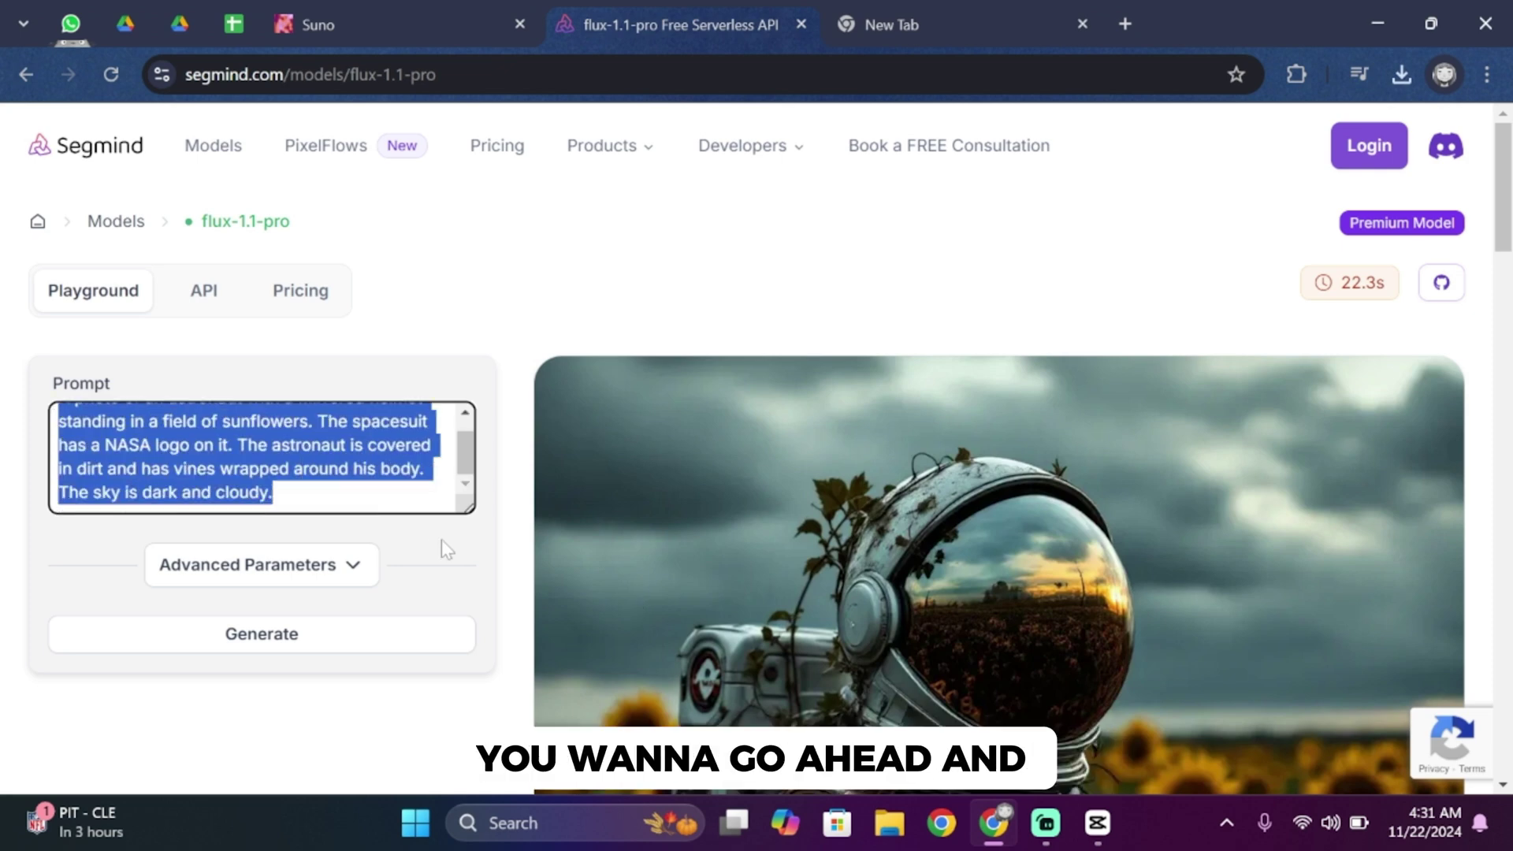
{"action": "key", "text": "BackSpace"}
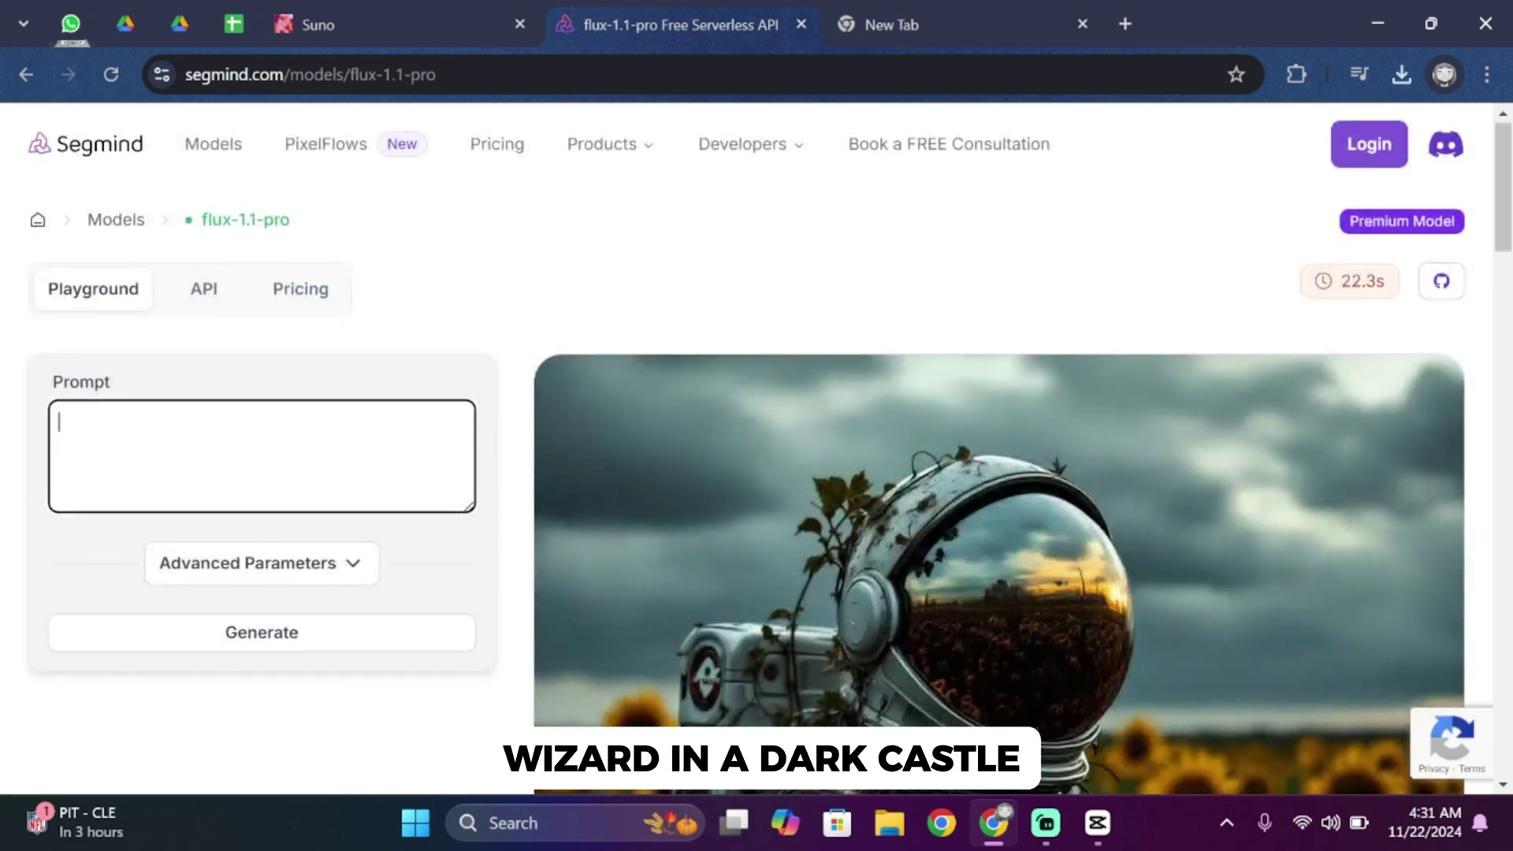
{"action": "type", "text": "wizard in a dark castle"}
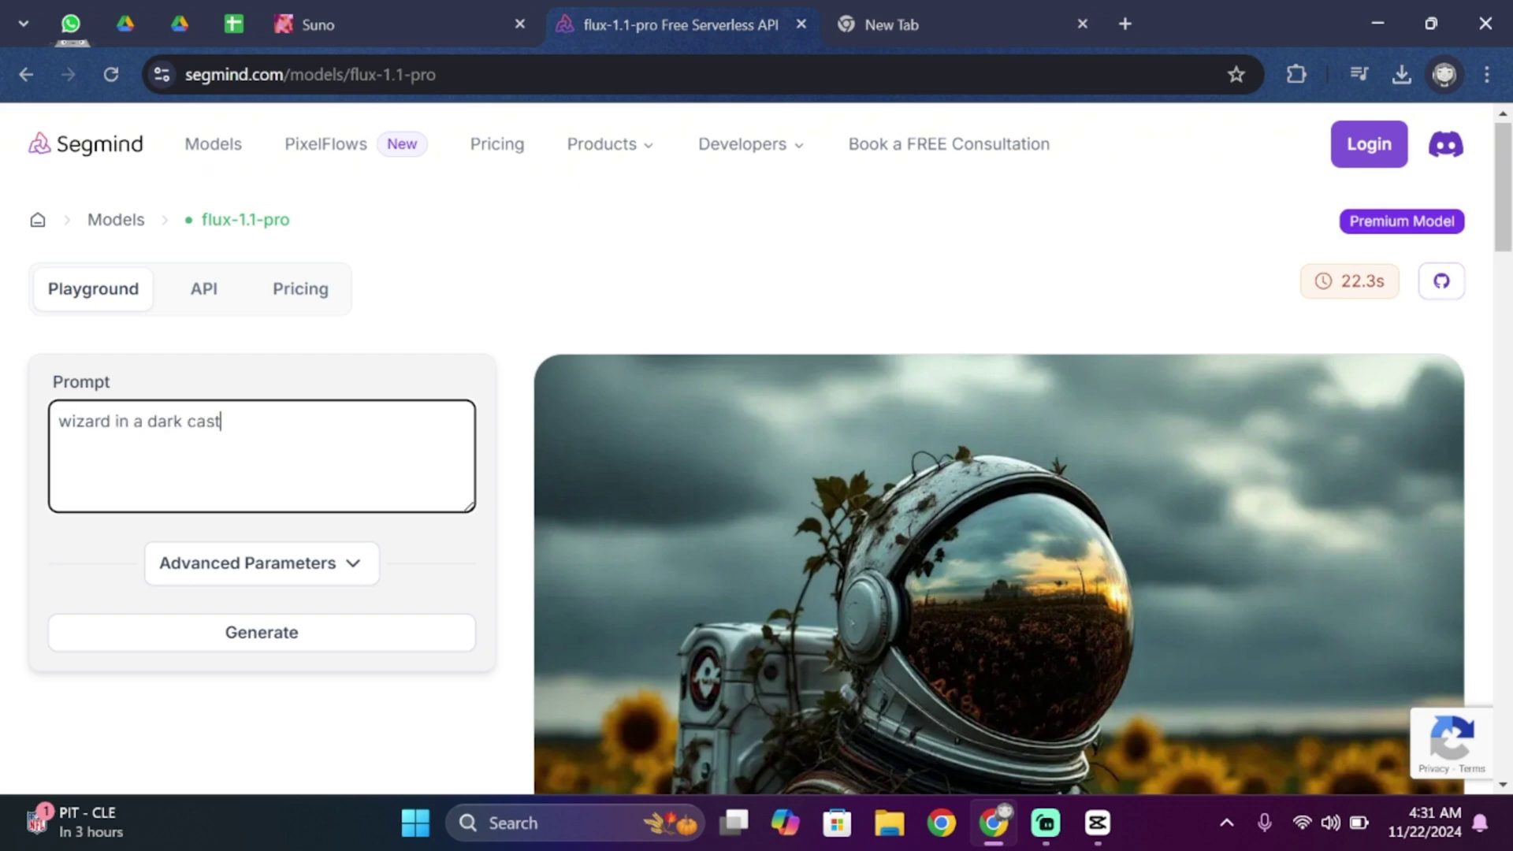
{"action": "left_click", "coordinate": [328, 569]}
{"action": "left_click", "coordinate": [329, 571]}
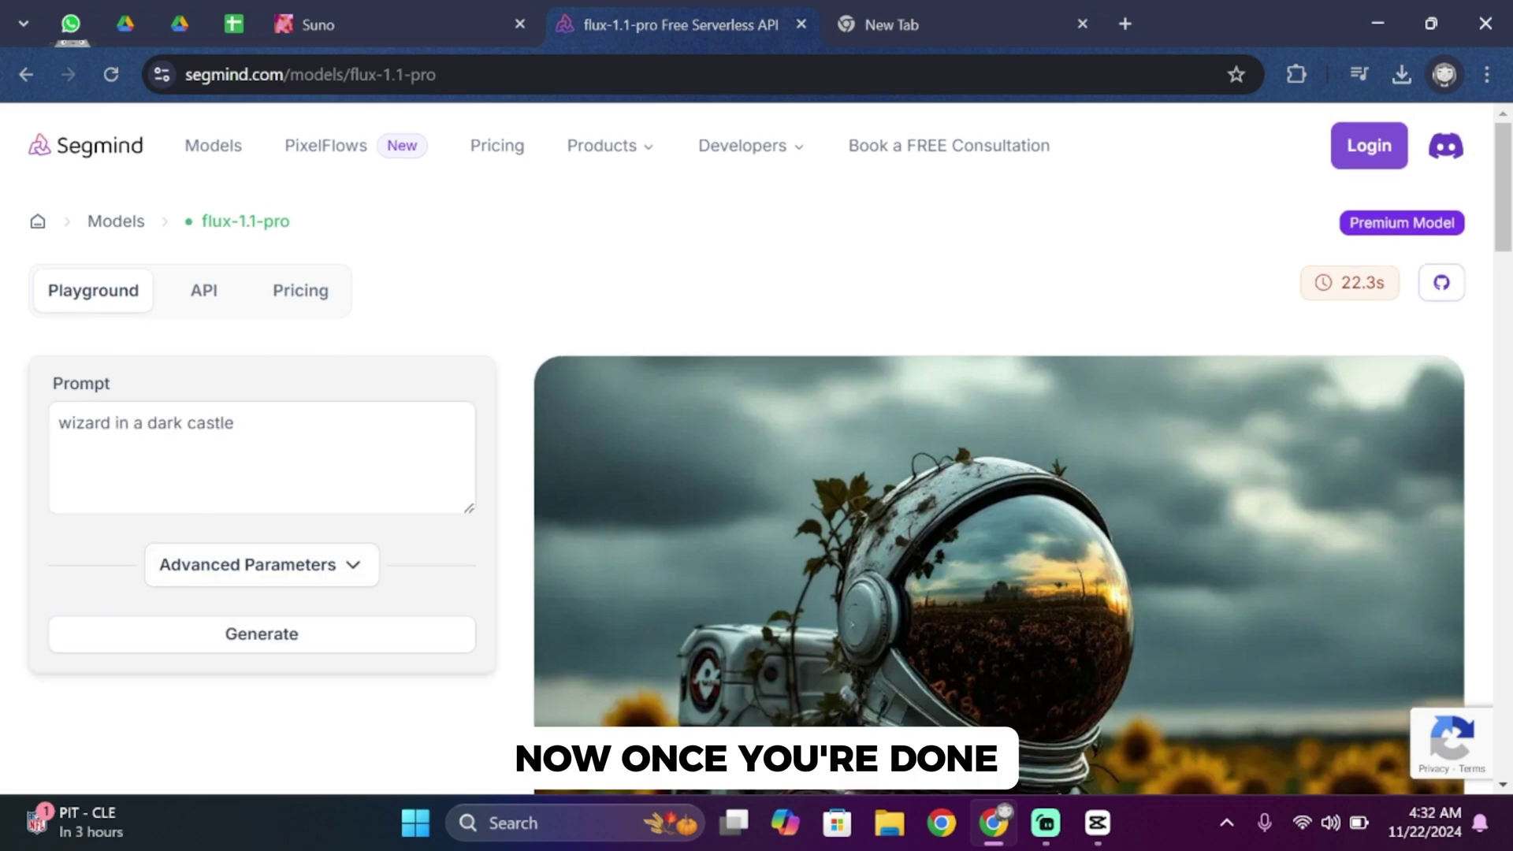
Set the aspect ratio to 9:16 under Advanced Parameters and generate the wizard image.
{"action": "left_click", "coordinate": [299, 582]}
{"action": "scroll", "coordinate": [299, 583], "scroll_direction": "down", "scroll_amount": 9}
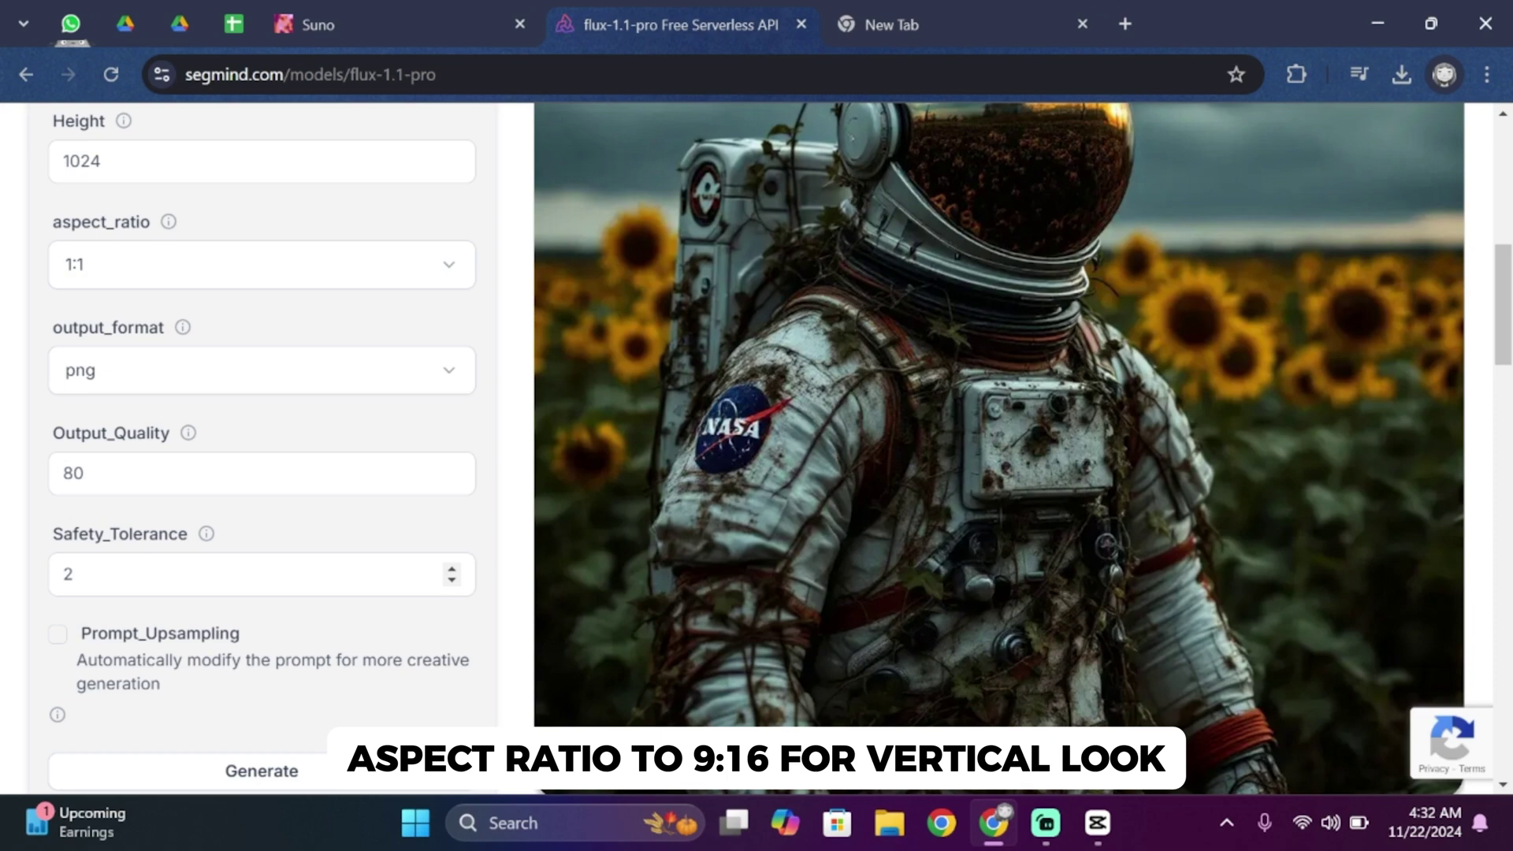
{"action": "scroll", "coordinate": [358, 379], "scroll_direction": "down", "scroll_amount": 3}
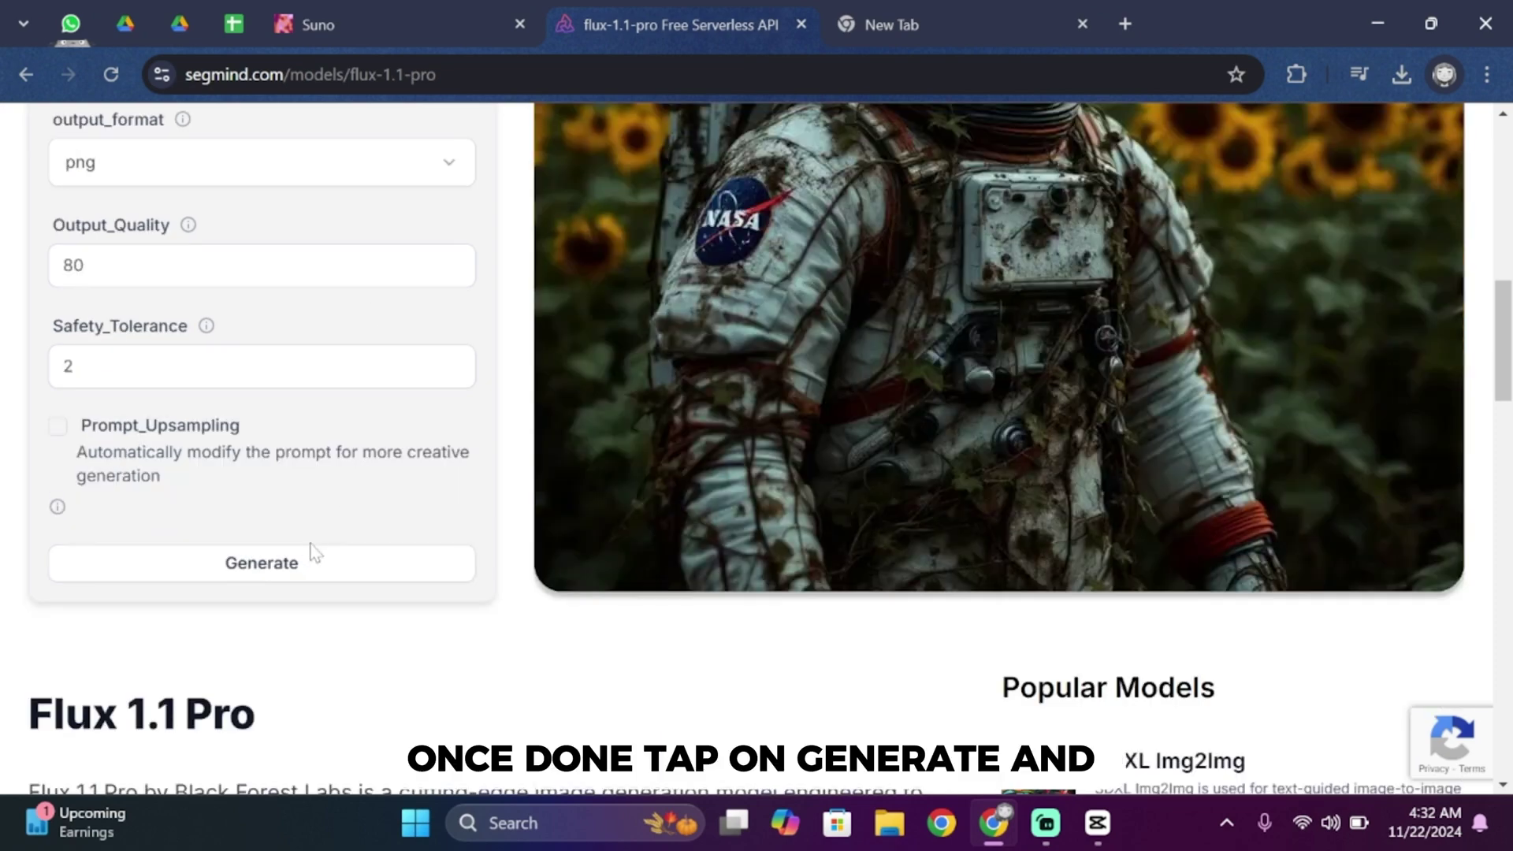
{"action": "left_click", "coordinate": [315, 568]}
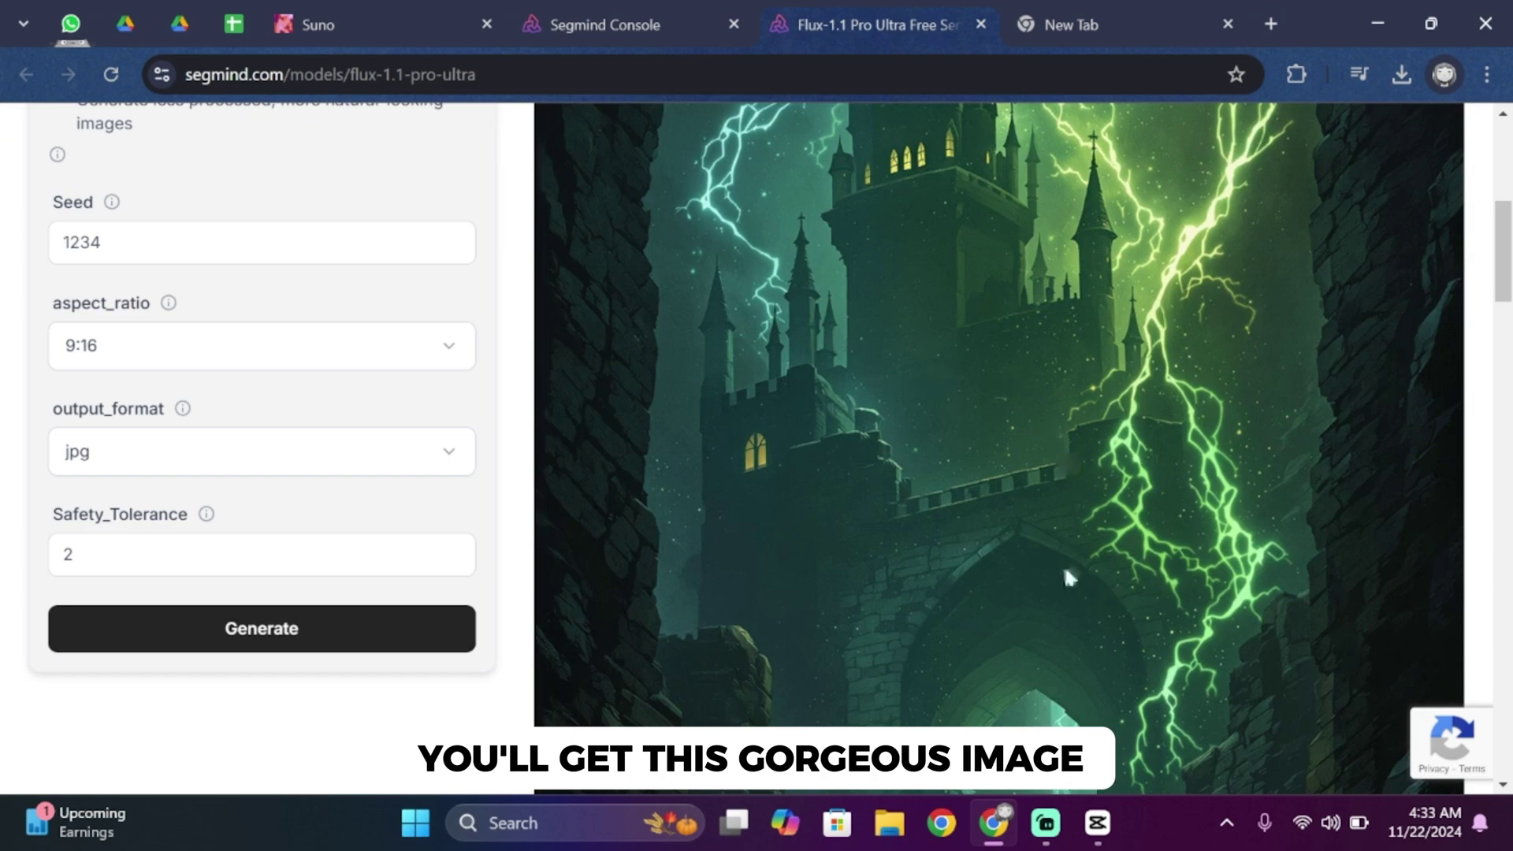
Scroll down through the page to review the generated wizard-in-castle image.
{"action": "scroll", "coordinate": [964, 506], "scroll_direction": "down", "scroll_amount": 10}
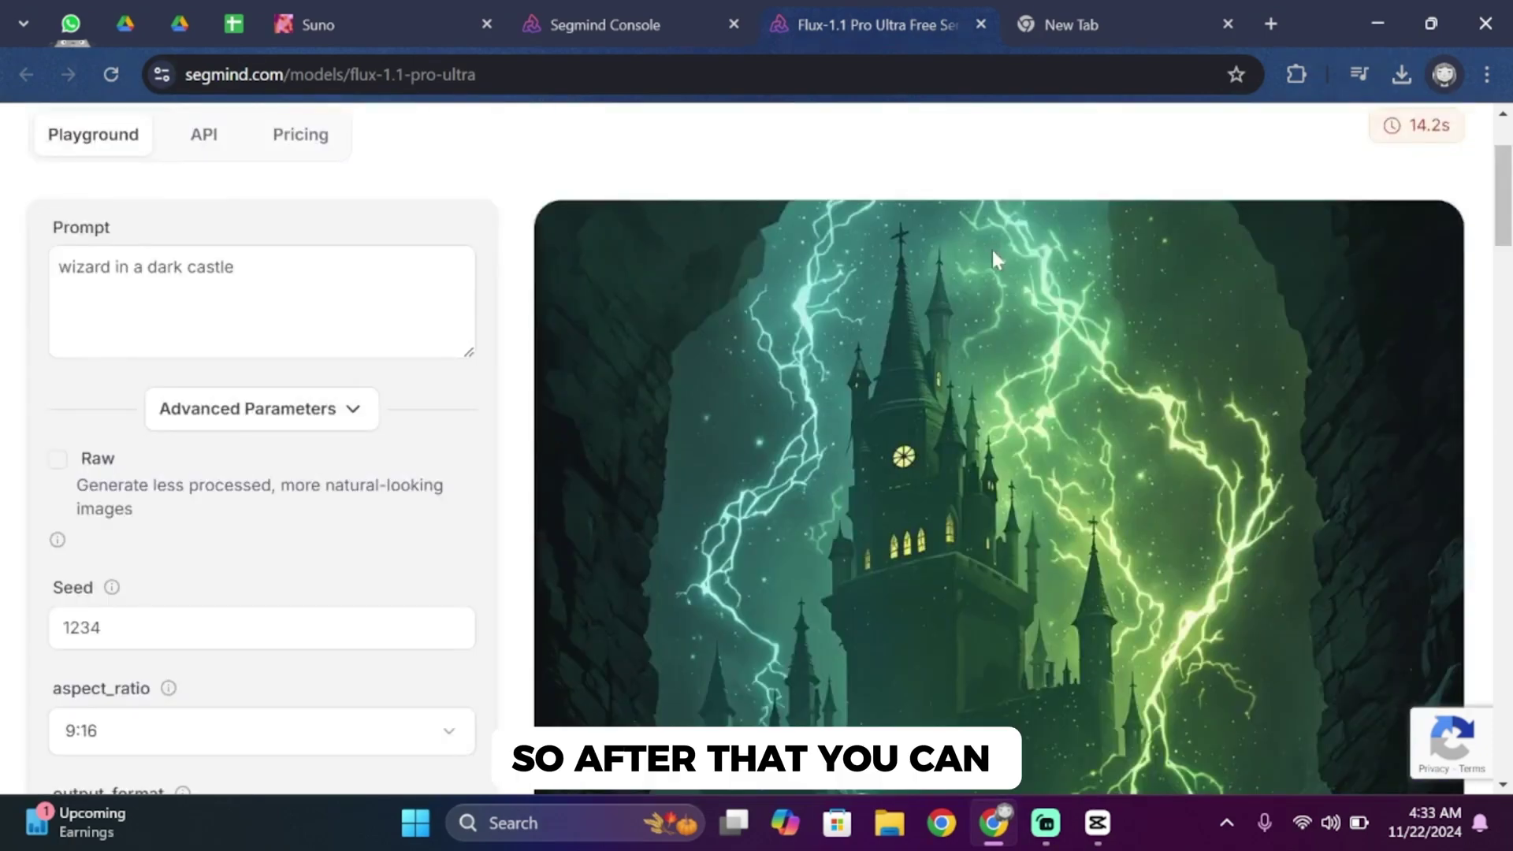
{"action": "scroll", "coordinate": [991, 248], "scroll_direction": "down", "scroll_amount": 6}
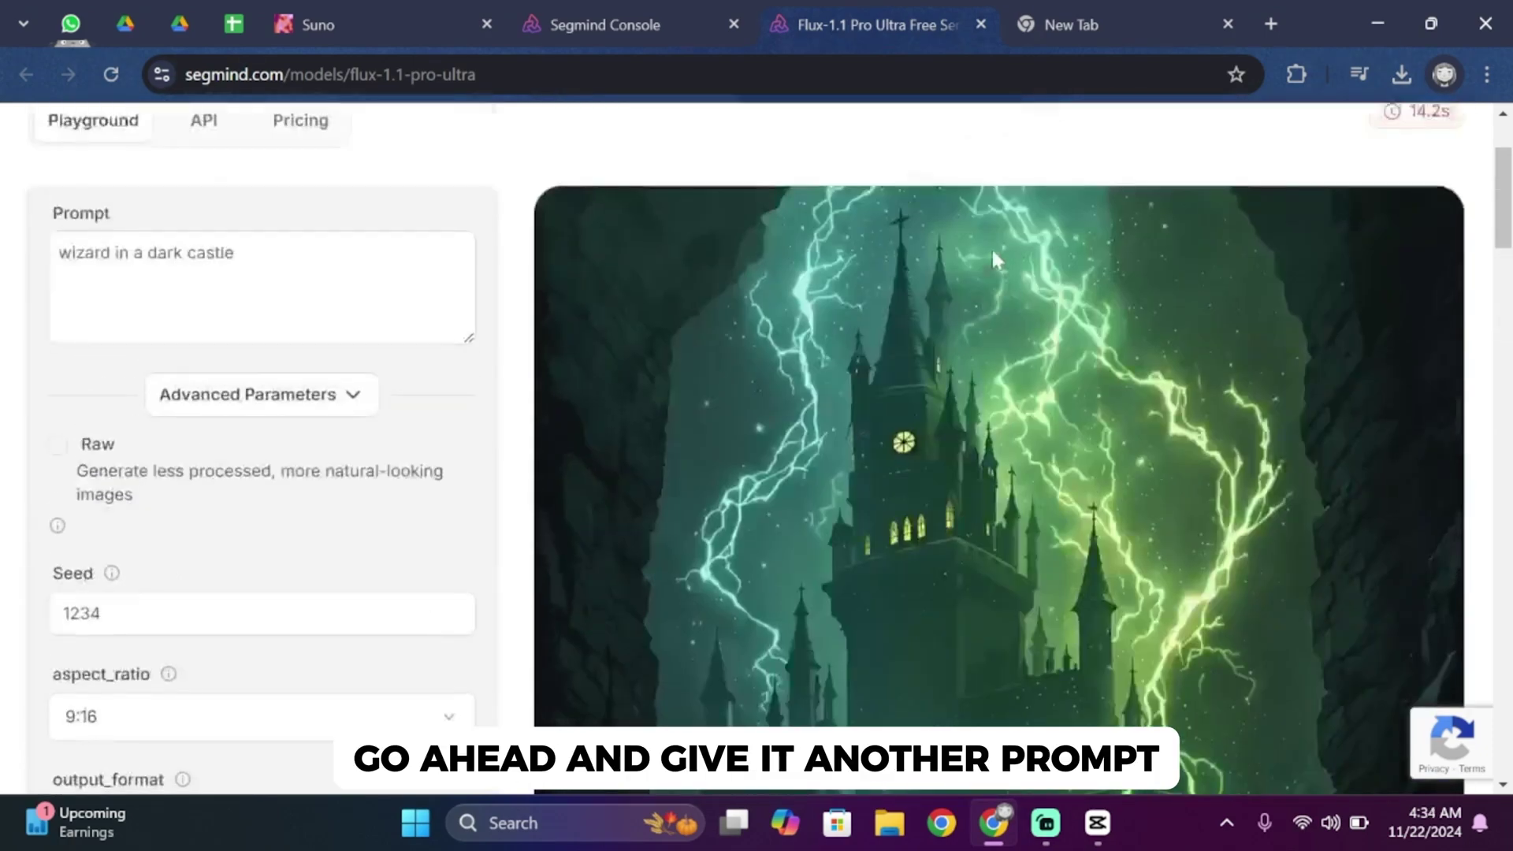
{"action": "left_click", "coordinate": [442, 323]}
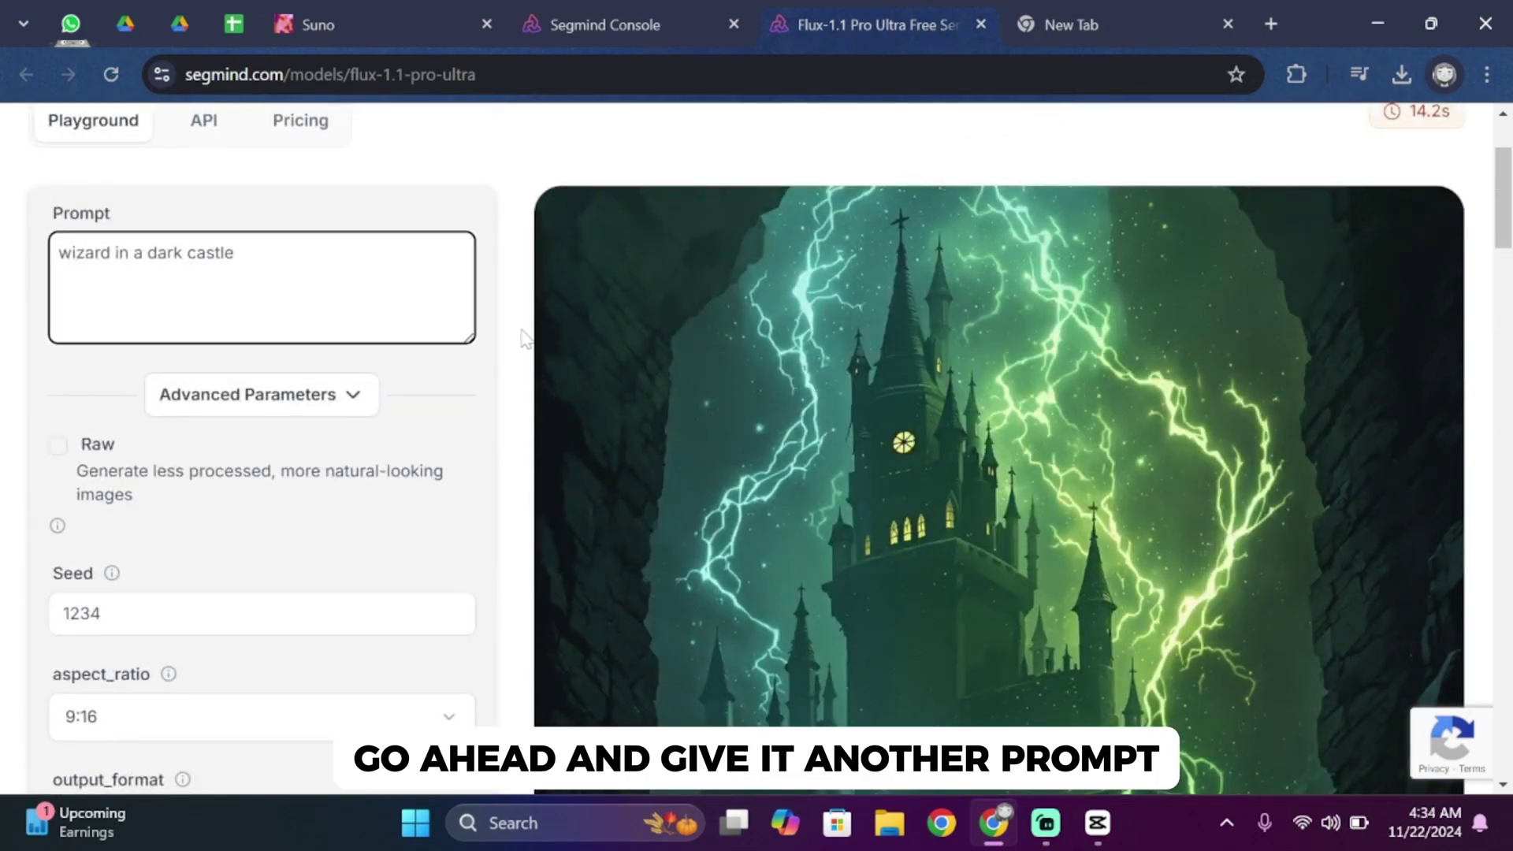
{"action": "scroll", "coordinate": [524, 339], "scroll_direction": "down", "scroll_amount": 7}
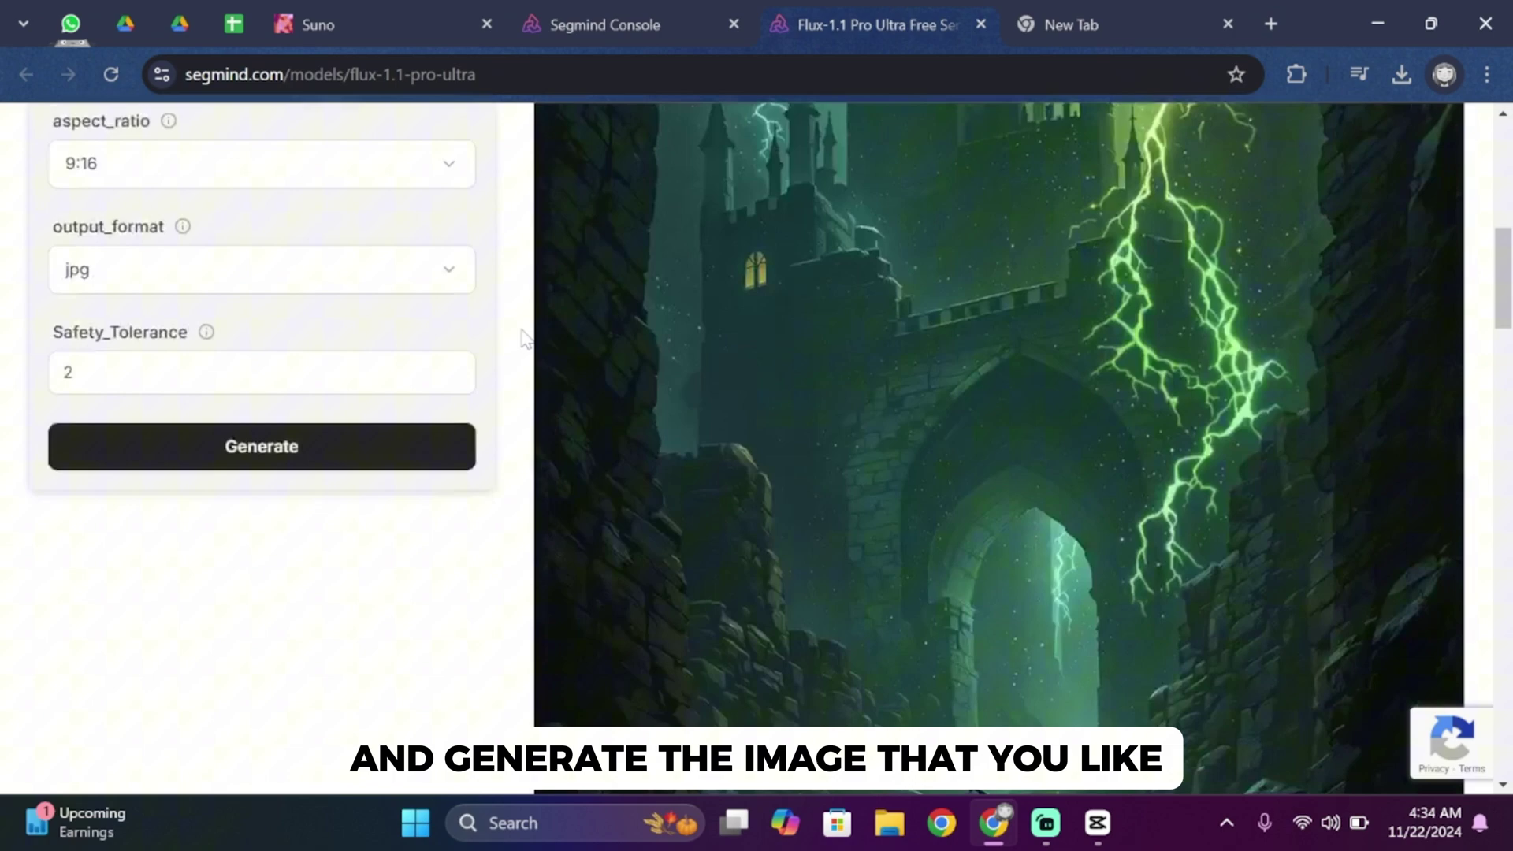
{"action": "scroll", "coordinate": [523, 339], "scroll_direction": "down", "scroll_amount": 5}
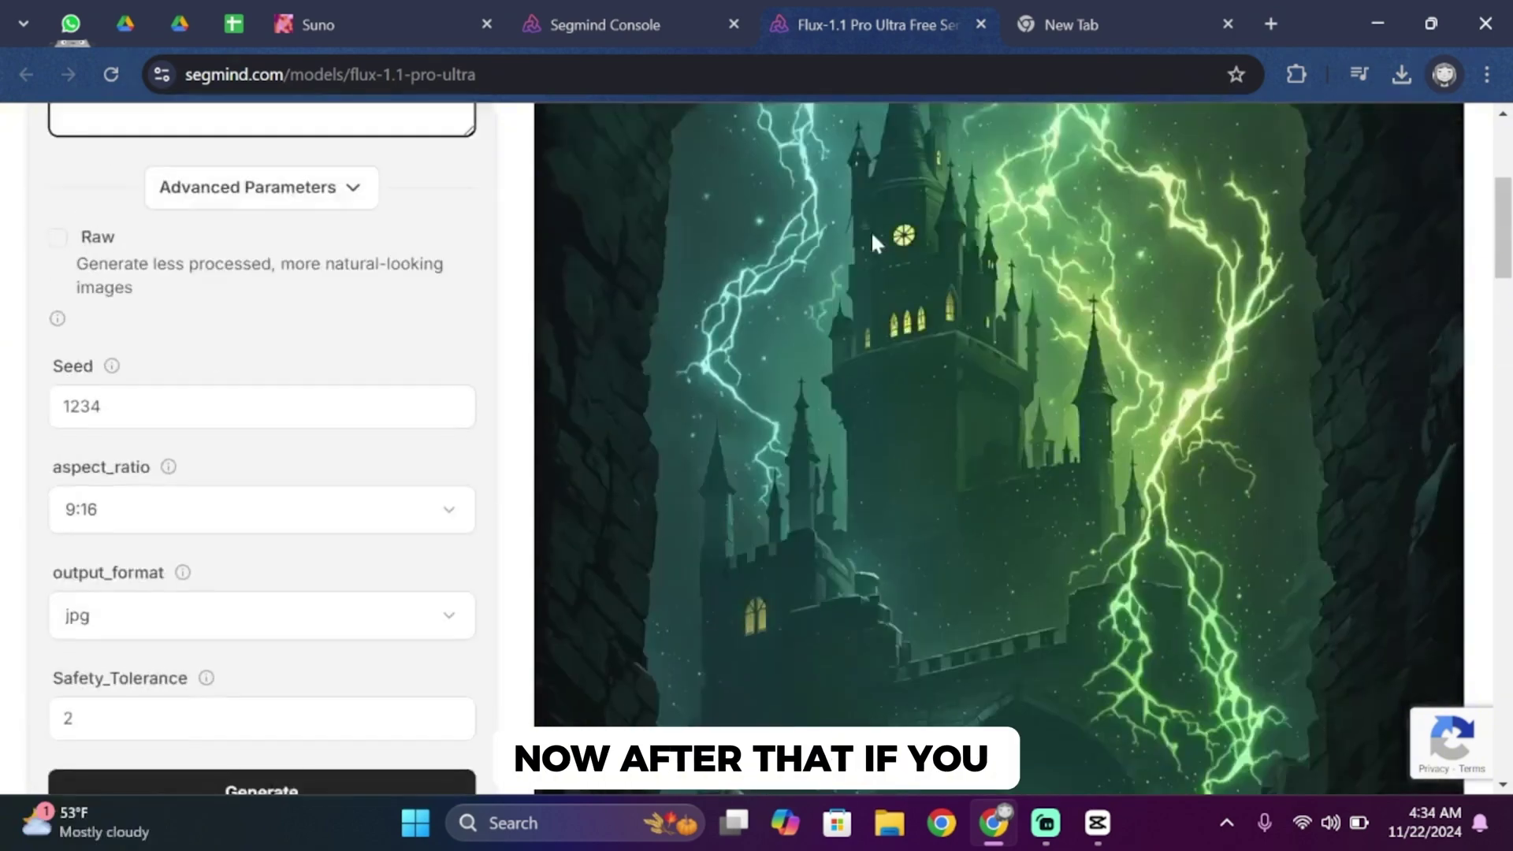
{"action": "scroll", "coordinate": [871, 230], "scroll_direction": "down", "scroll_amount": 7}
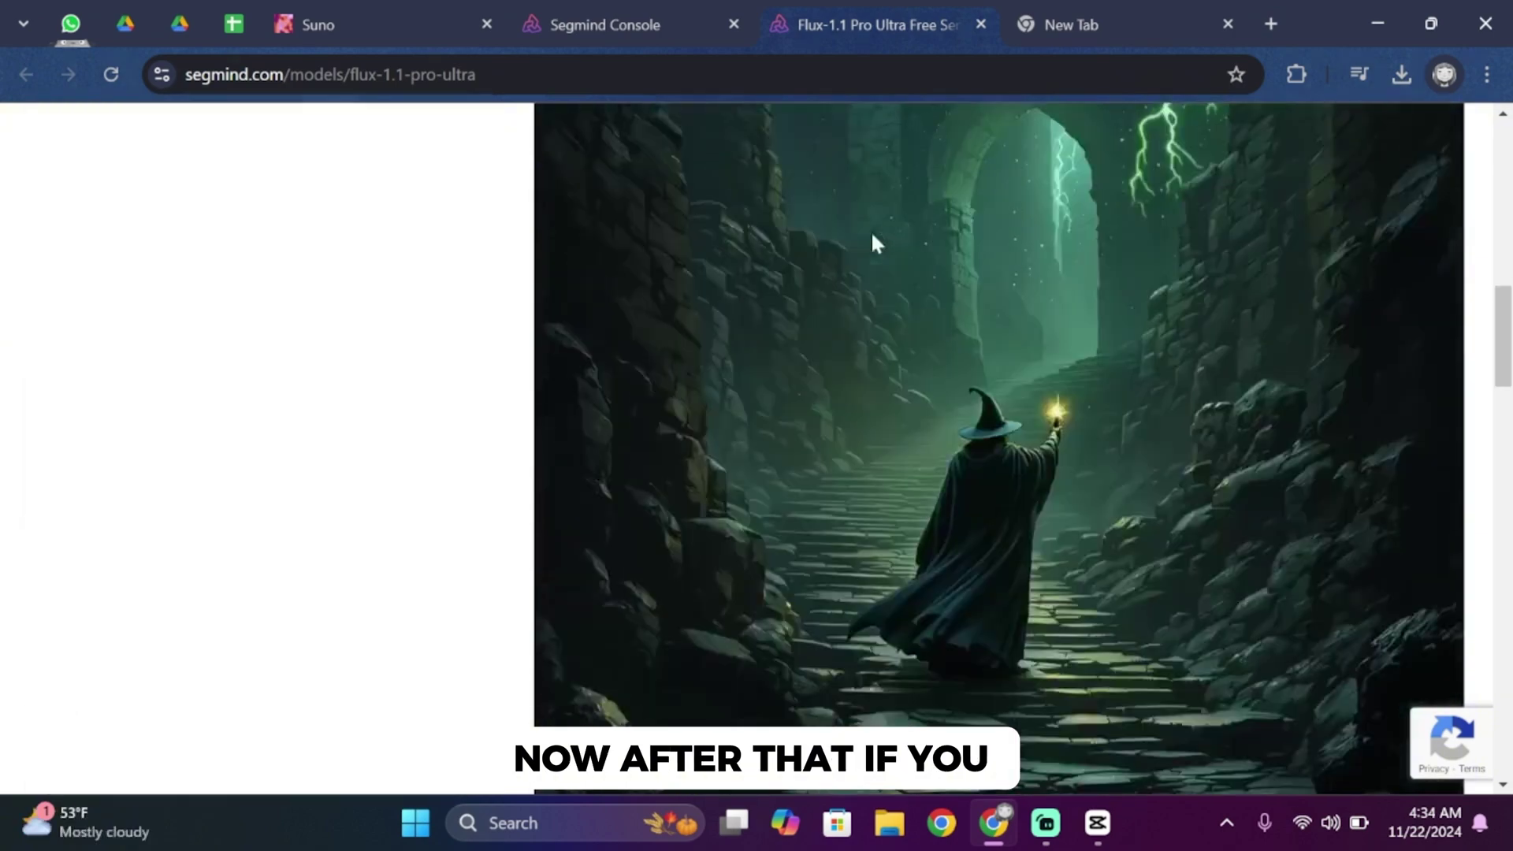
{"action": "scroll", "coordinate": [872, 230], "scroll_direction": "down", "scroll_amount": 6}
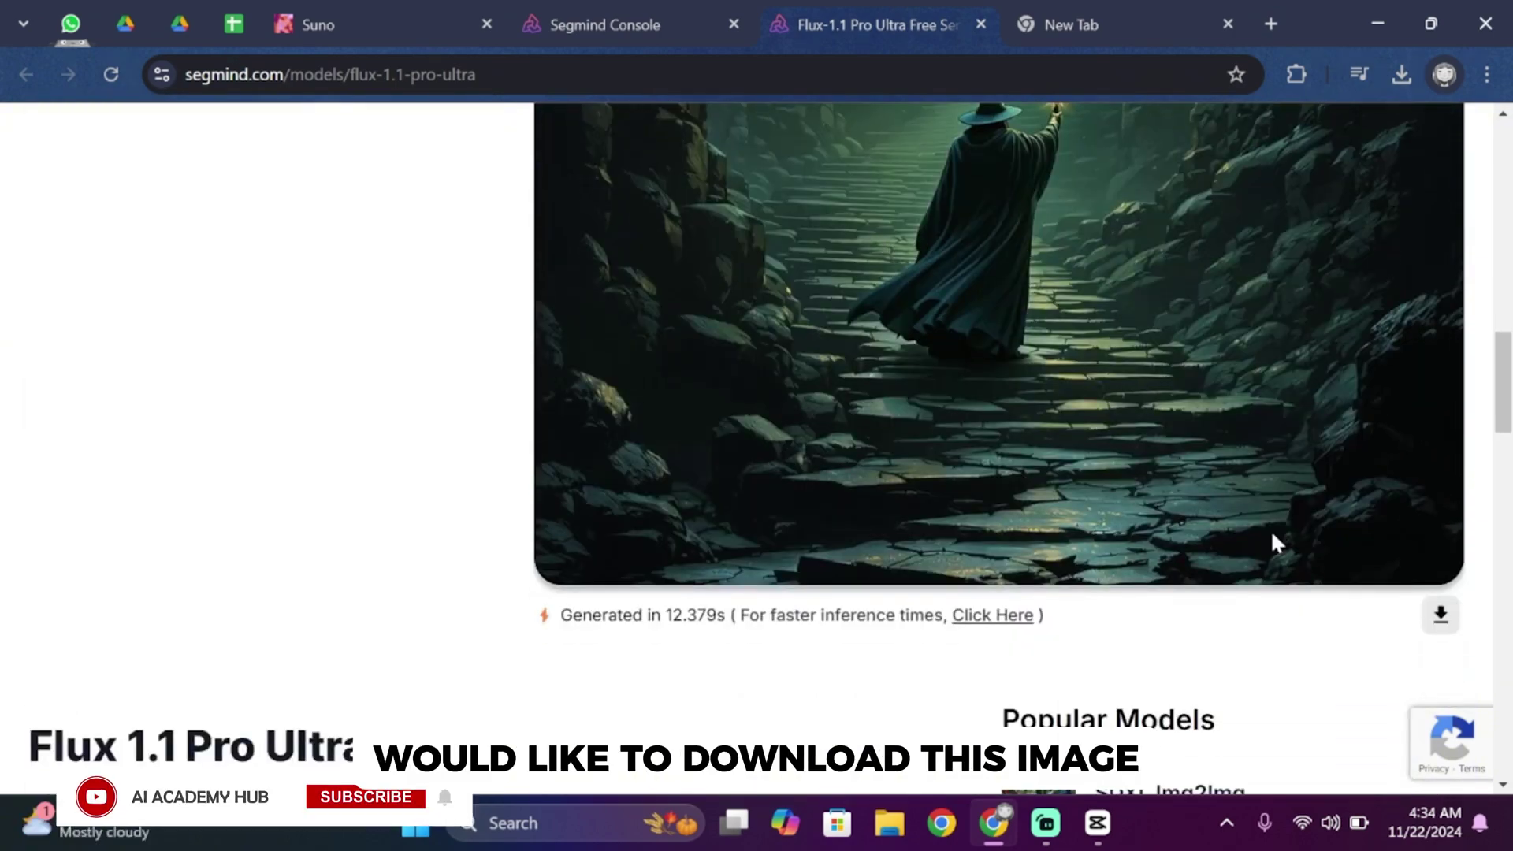
{"action": "scroll", "coordinate": [1168, 482], "scroll_direction": "down", "scroll_amount": 4}
Save the wizard image as a JPG and dismiss the downloads panel.
{"action": "left_click", "coordinate": [1440, 303]}
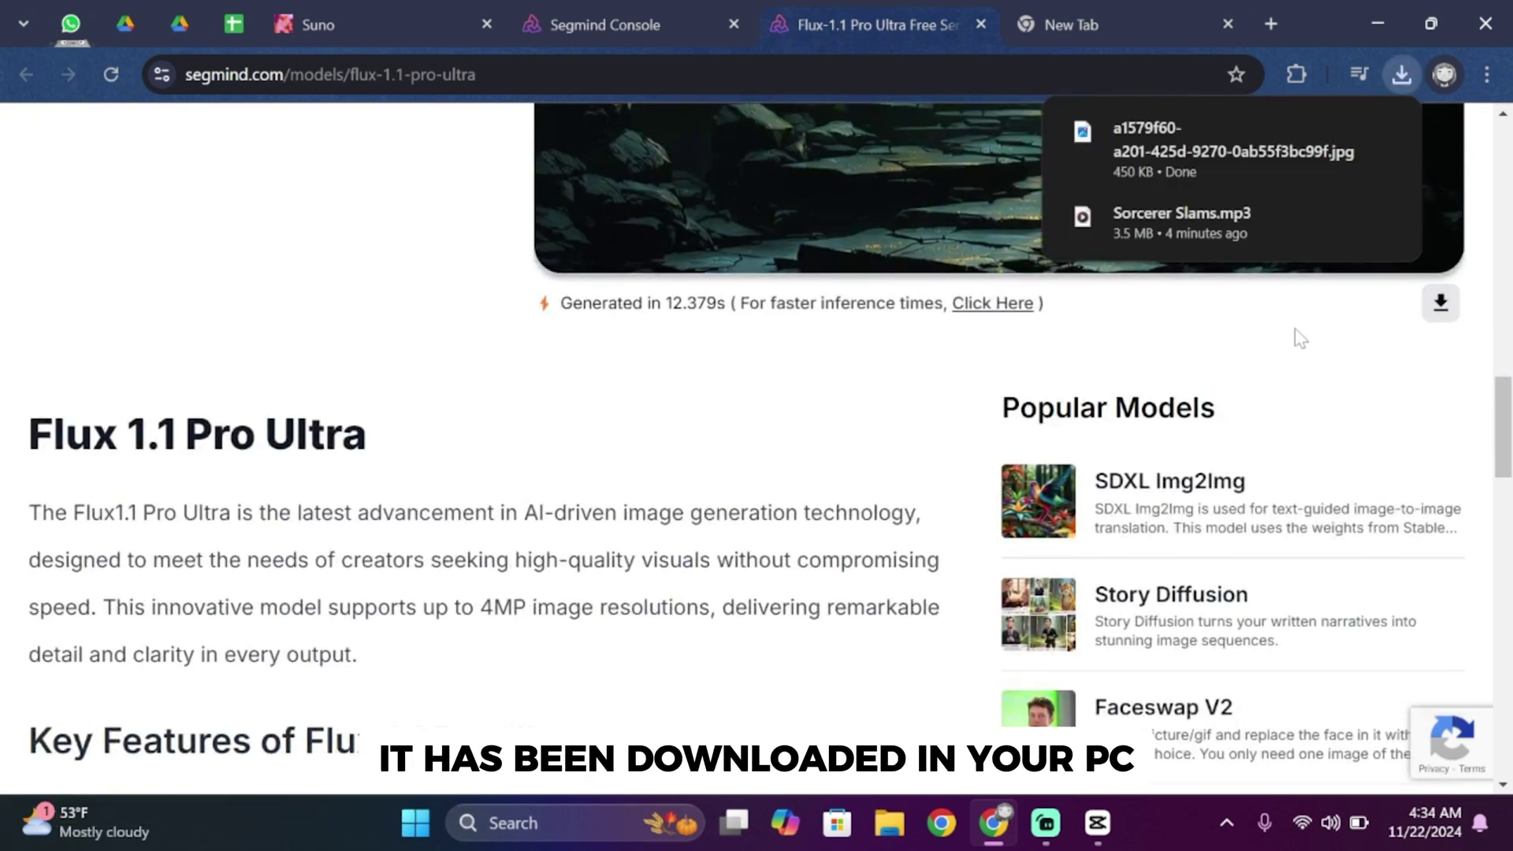
{"action": "left_click", "coordinate": [807, 521]}
{"action": "scroll", "coordinate": [807, 522], "scroll_direction": "up", "scroll_amount": 6}
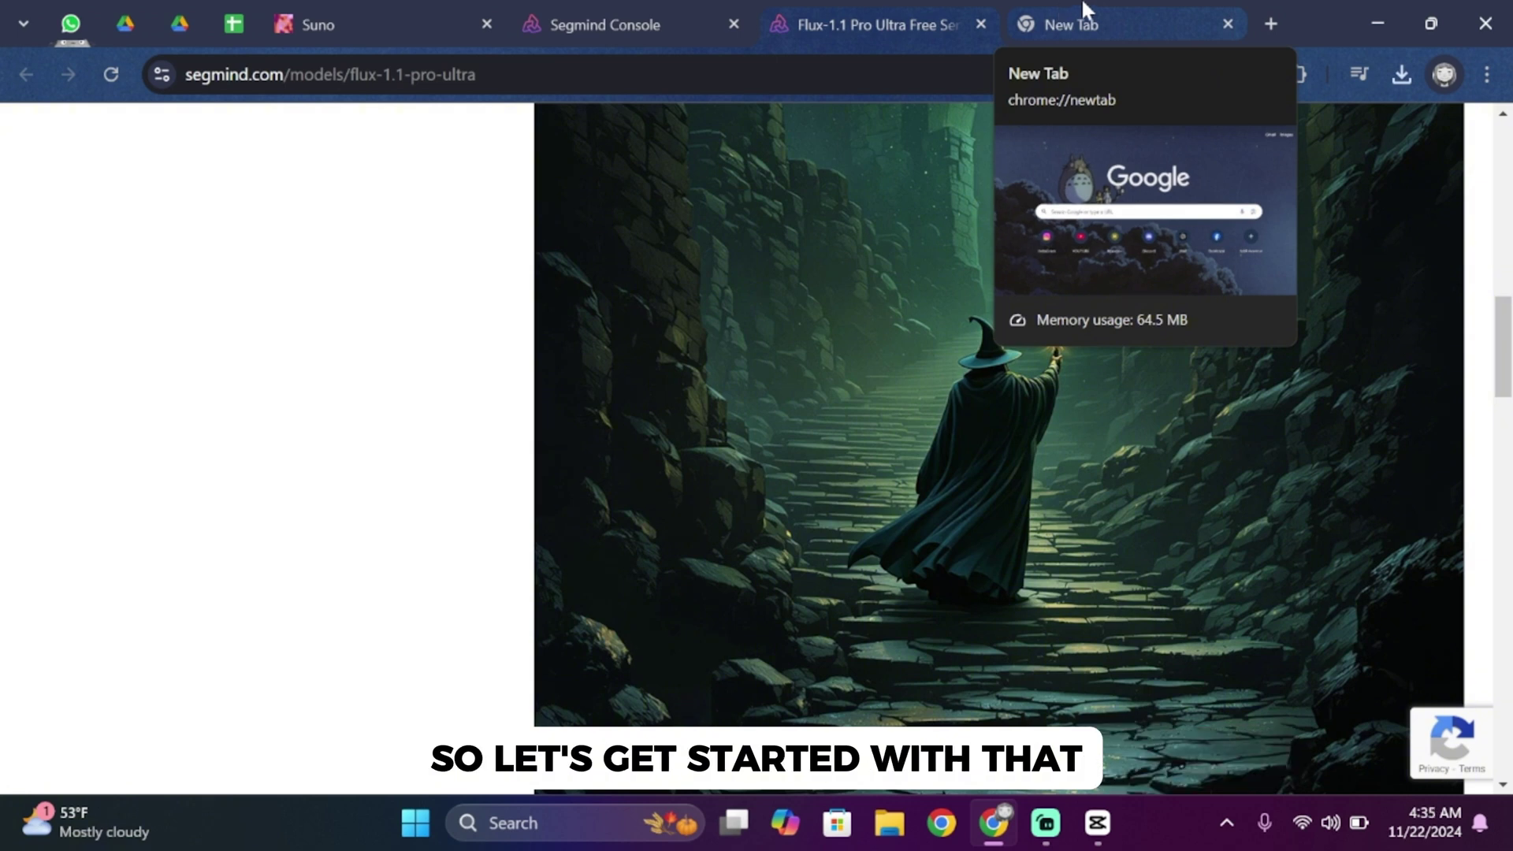
Go to the new tab showing Hailuo AI's Image to Video page with 100 credits.
{"action": "left_click", "coordinate": [1079, 5]}
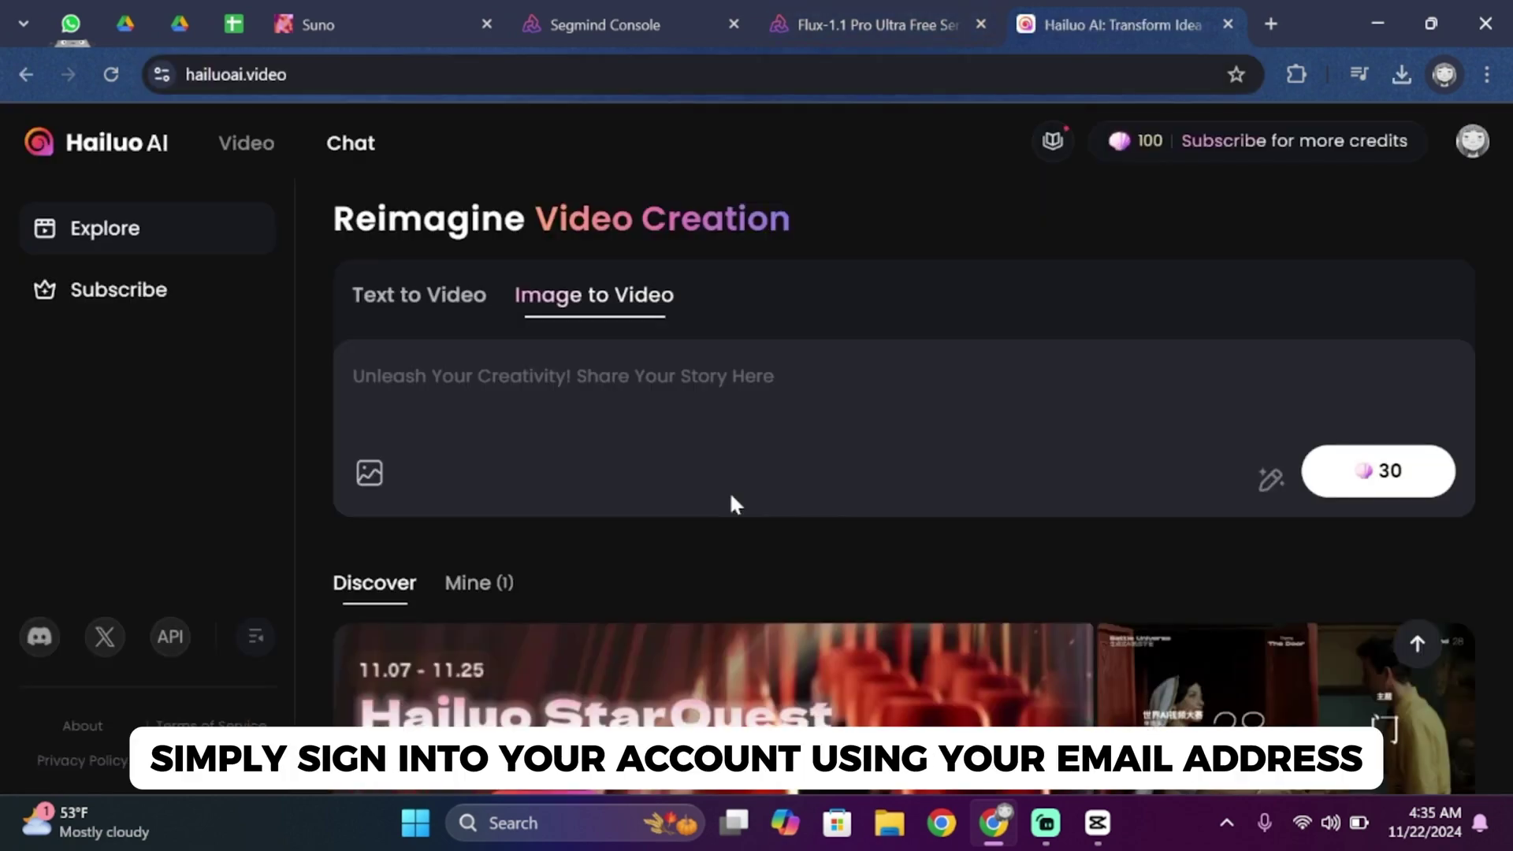
{"action": "scroll", "coordinate": [729, 504], "scroll_direction": "down", "scroll_amount": 3}
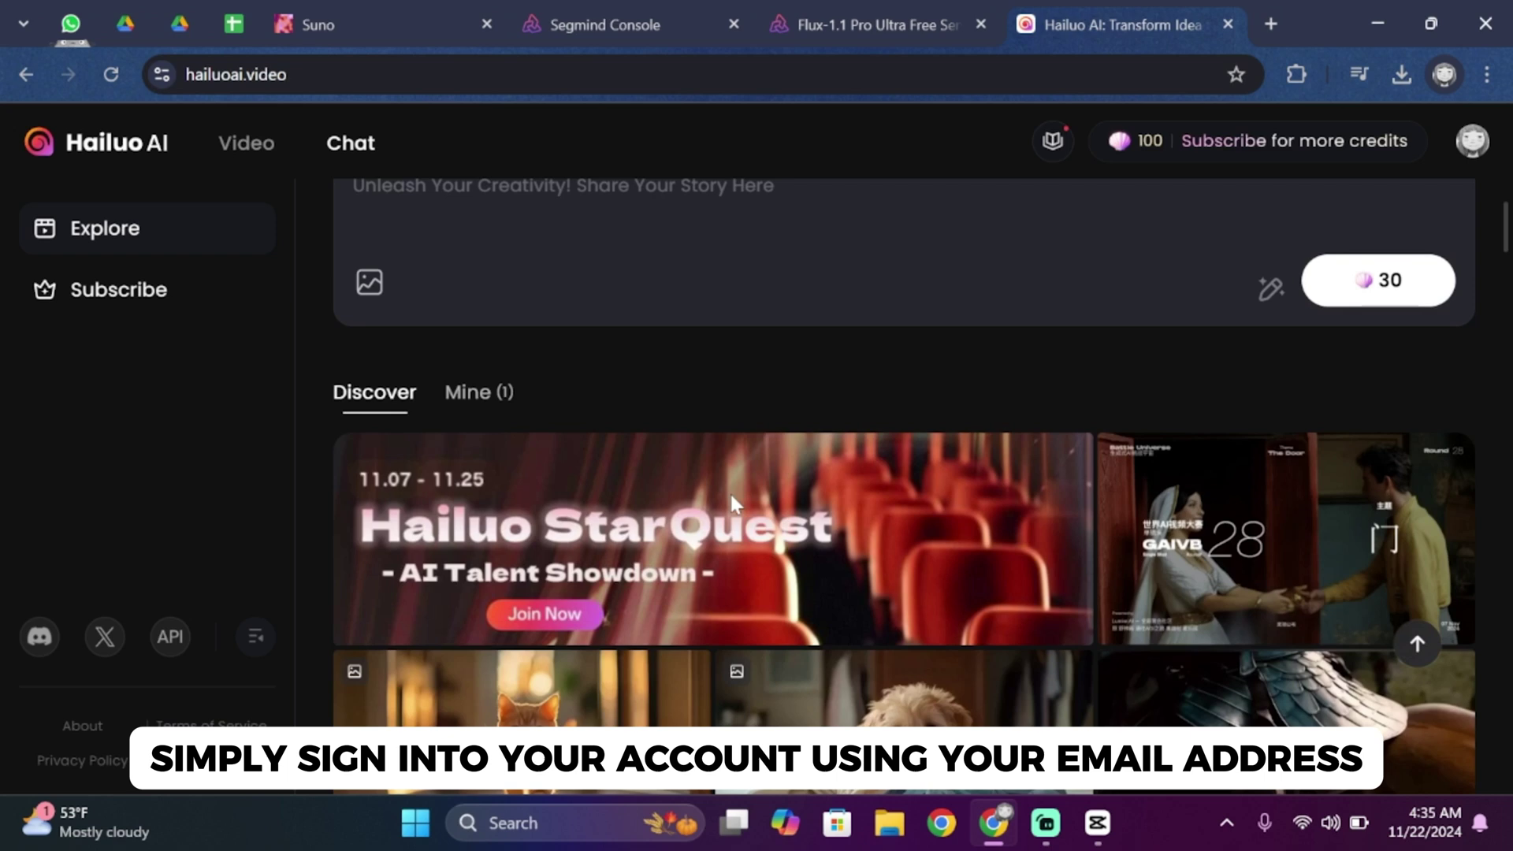
{"action": "scroll", "coordinate": [730, 504], "scroll_direction": "up", "scroll_amount": 3}
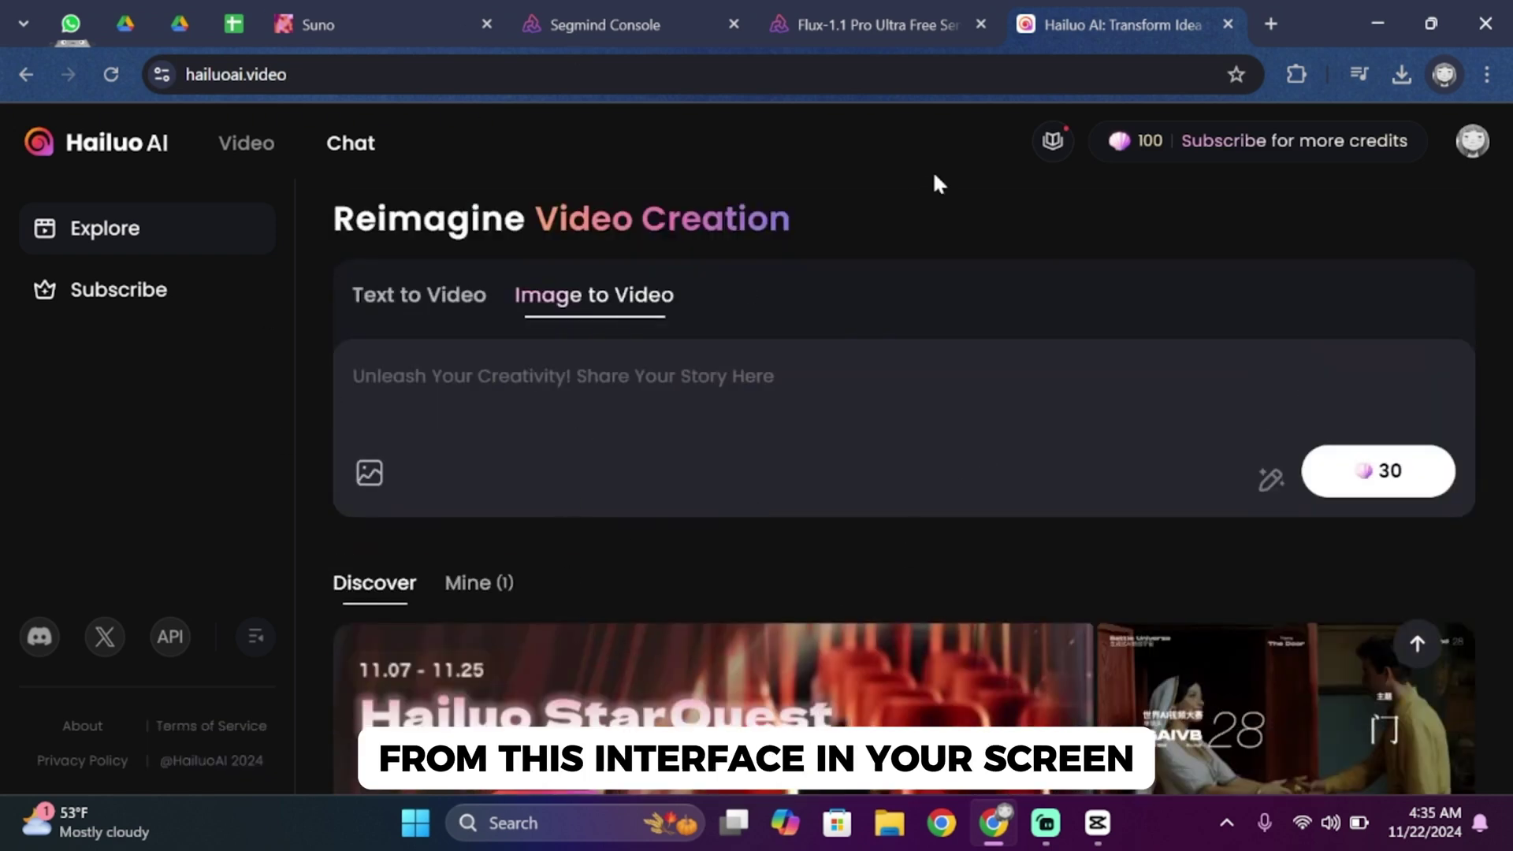
Upload the castle image from Downloads, prompt 'make it cinematic wirh smooth transition', and generate.
{"action": "left_click", "coordinate": [364, 487]}
{"action": "scroll", "coordinate": [465, 618], "scroll_direction": "down", "scroll_amount": 1}
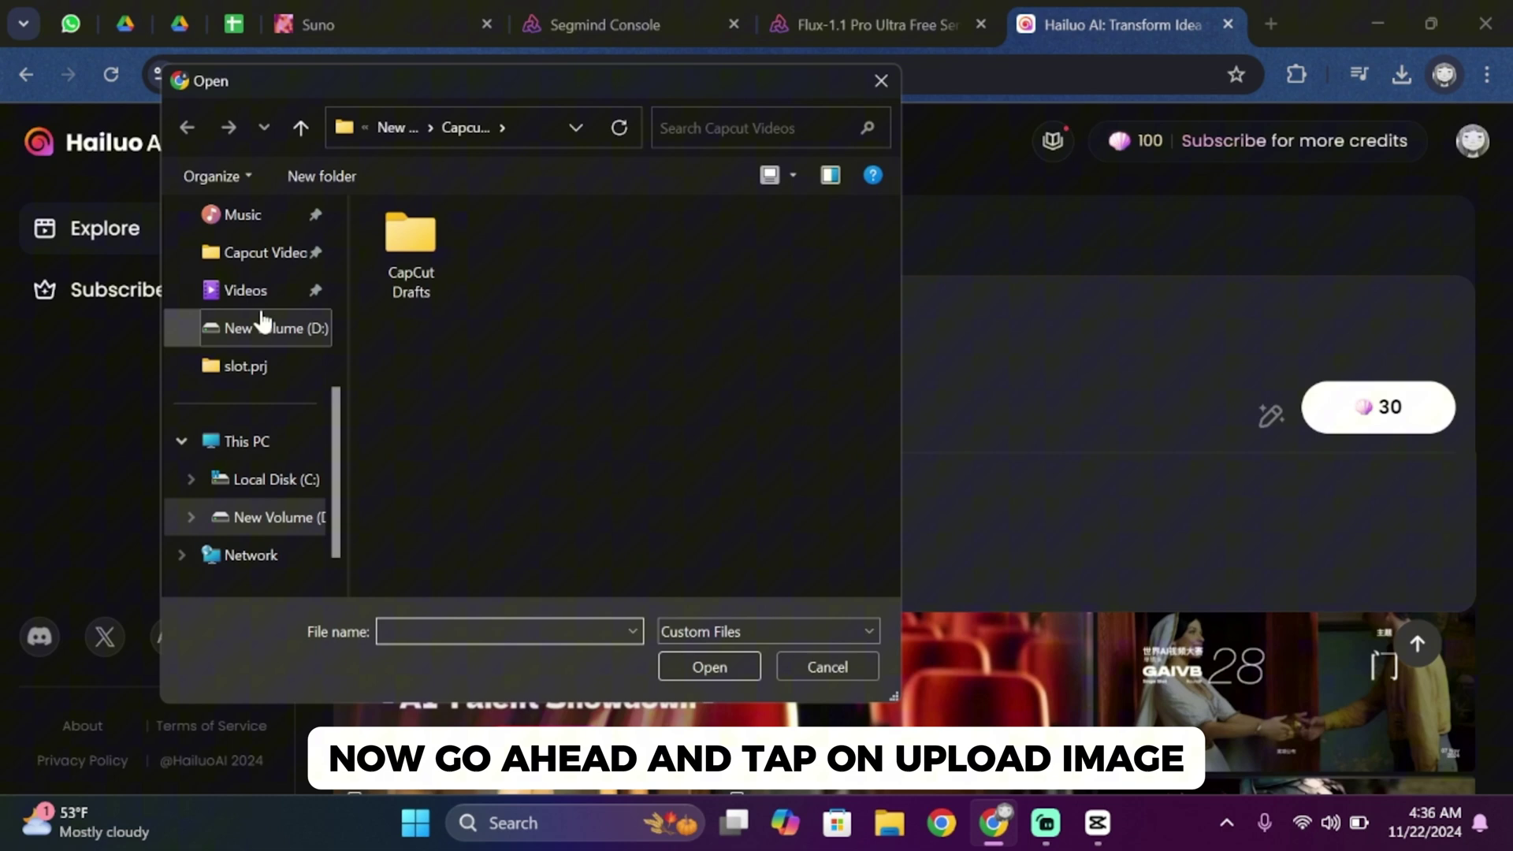
{"action": "scroll", "coordinate": [260, 307], "scroll_direction": "up", "scroll_amount": 3}
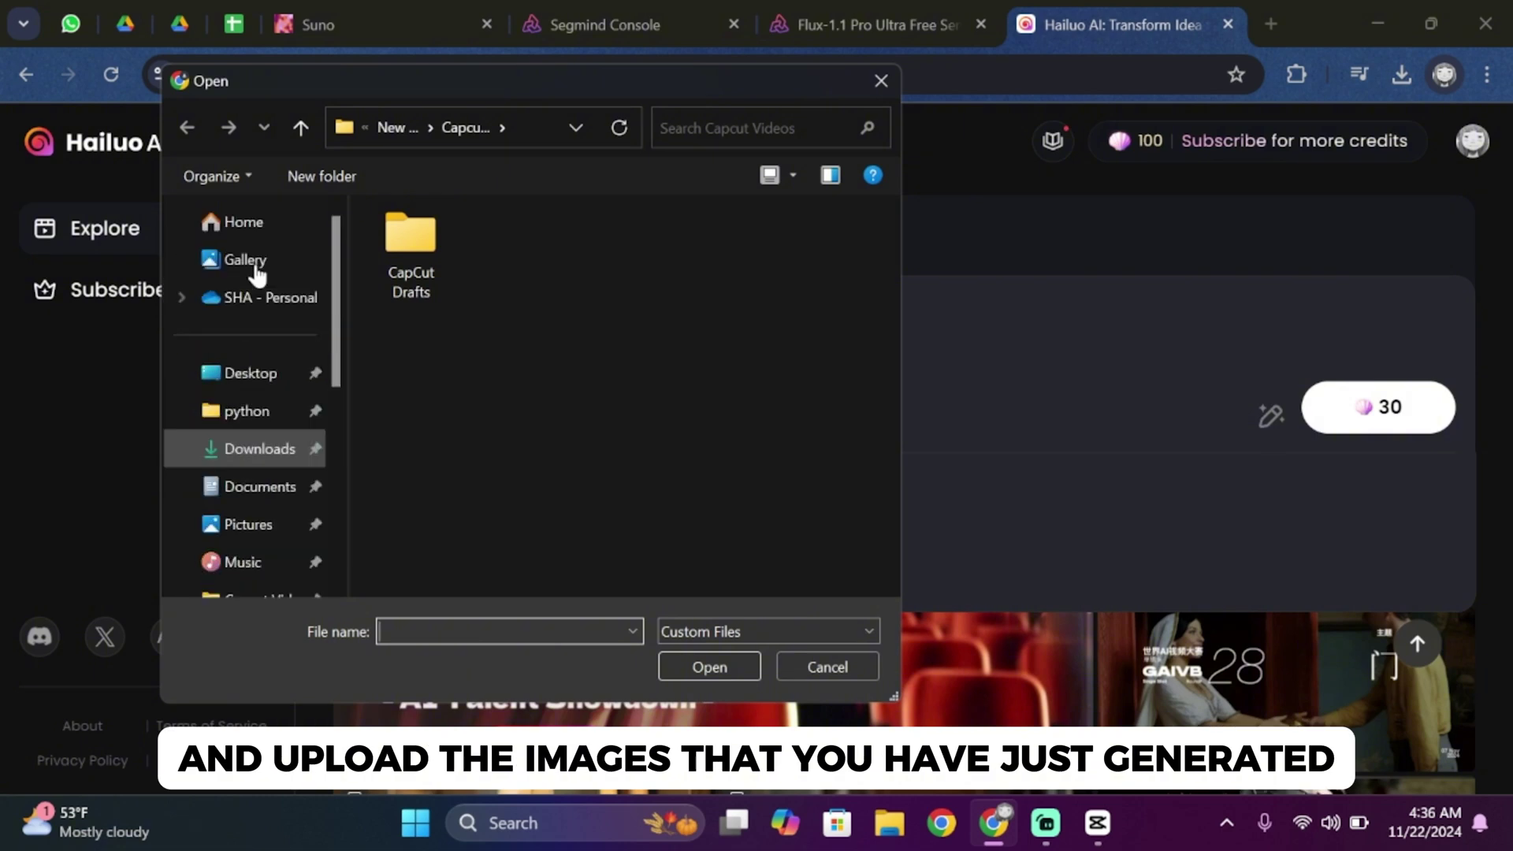
{"action": "left_click", "coordinate": [260, 448]}
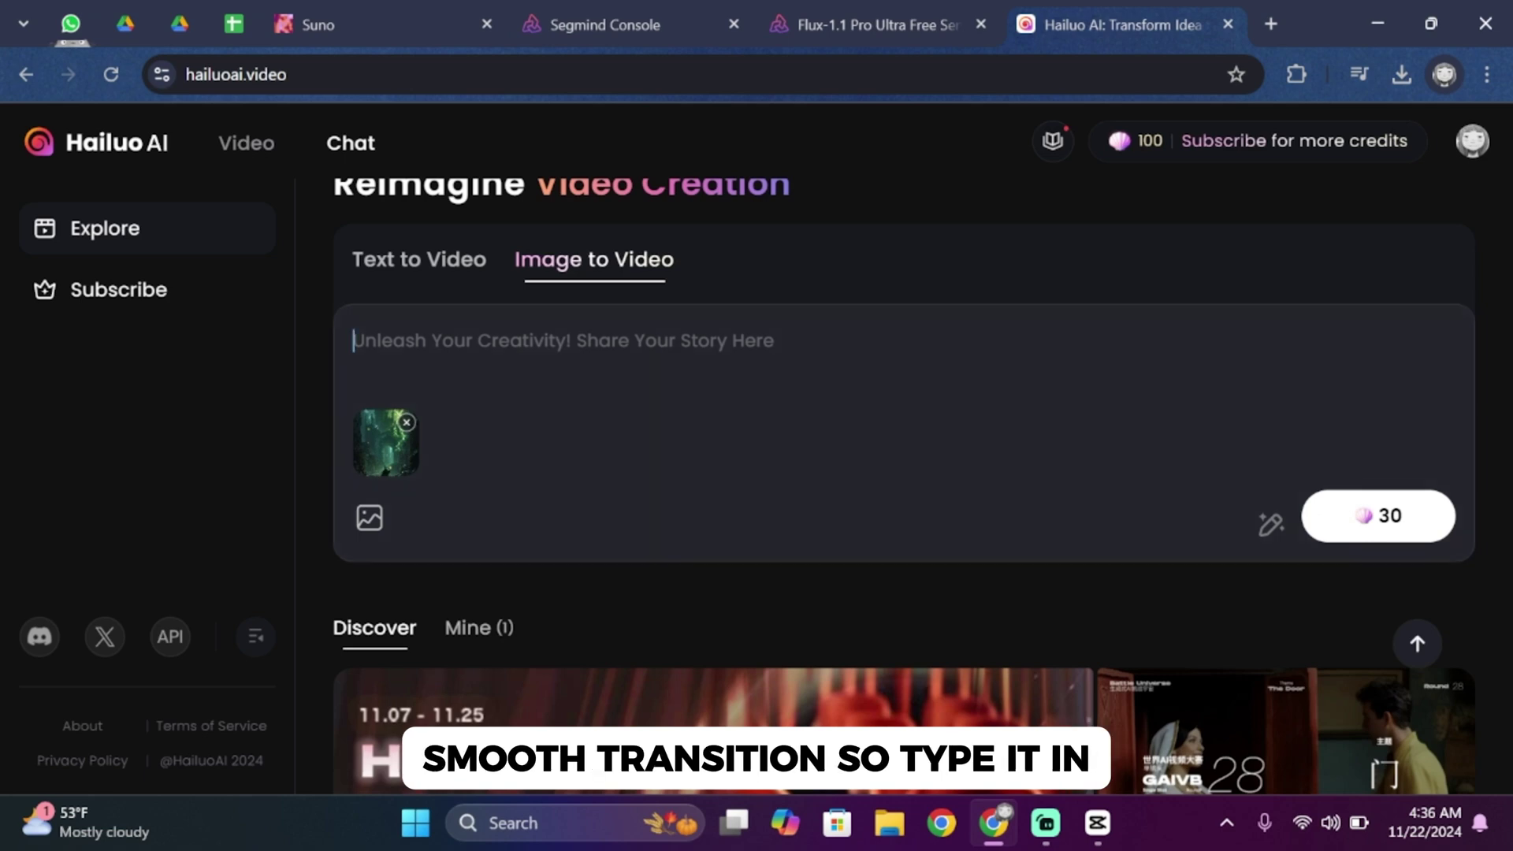
{"action": "type", "text": "make it cinematic wirh smooth transition"}
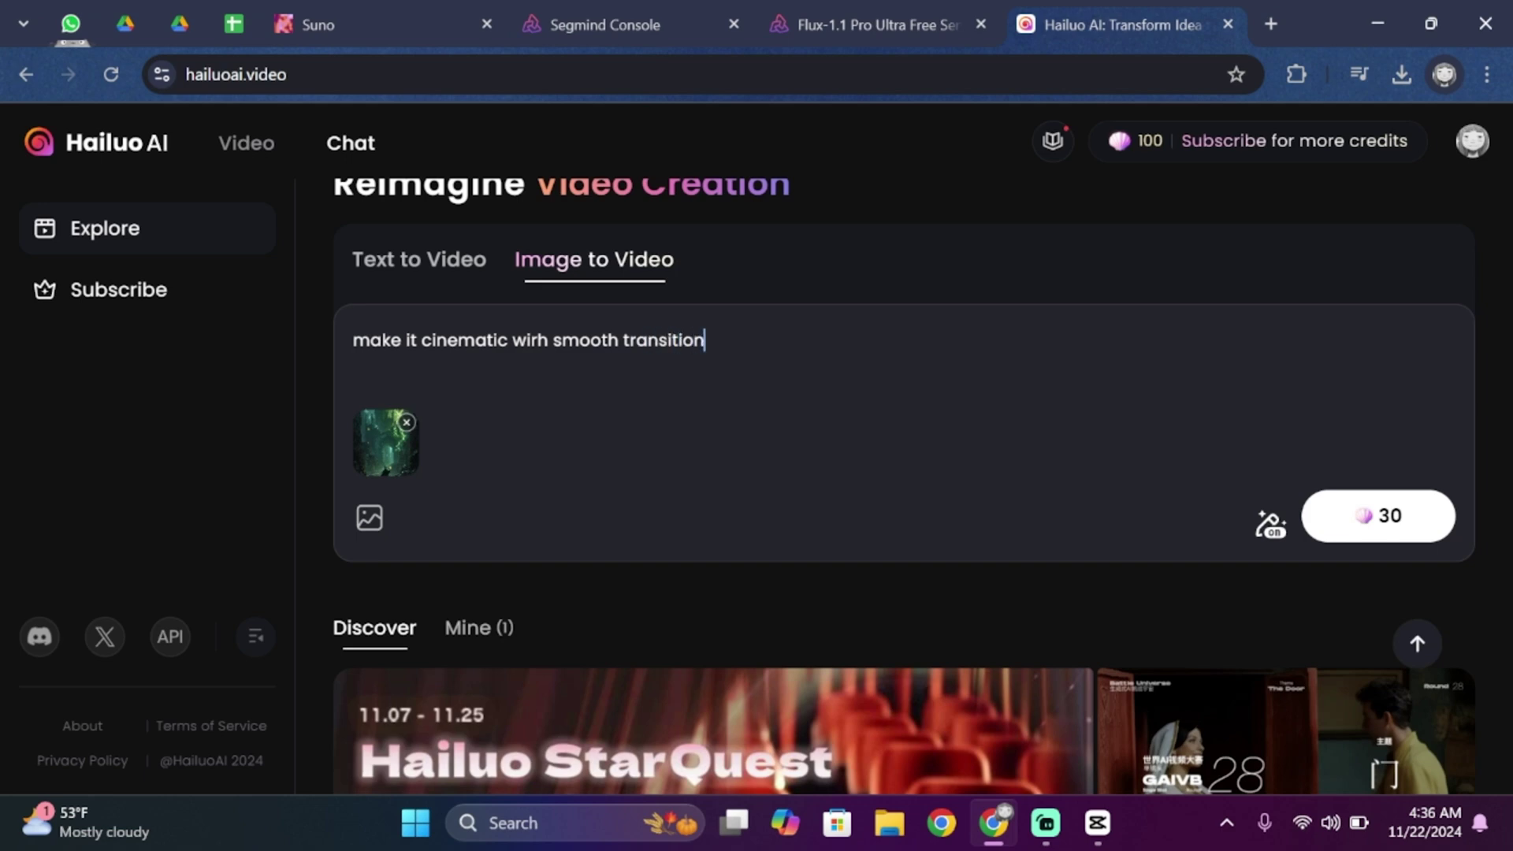
{"action": "scroll", "coordinate": [903, 487], "scroll_direction": "up", "scroll_amount": 1}
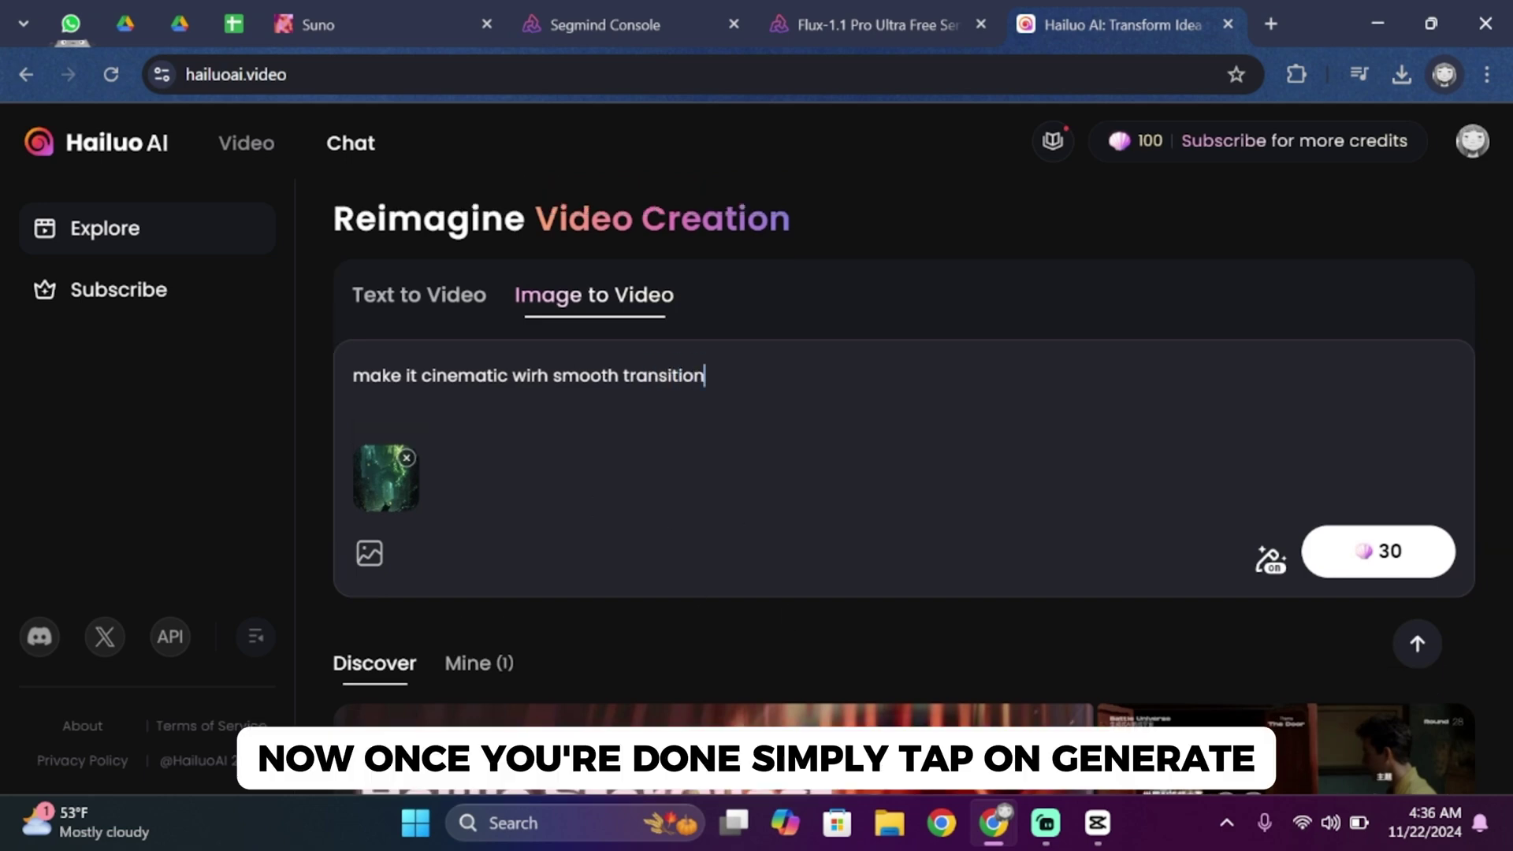
{"action": "left_click", "coordinate": [1385, 571]}
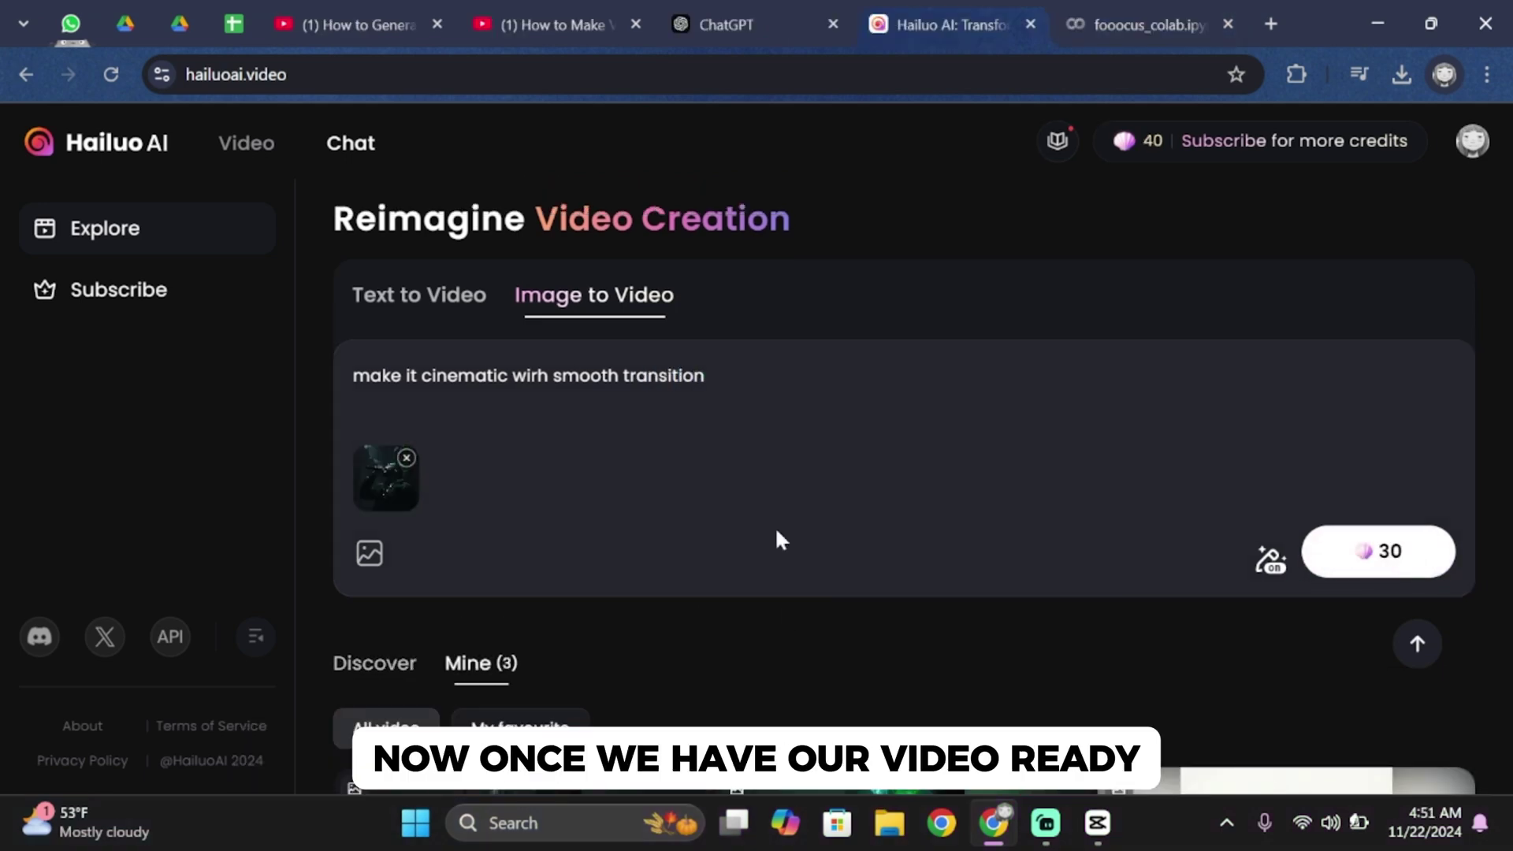
Scroll down to the Mine list and look over the finished 6-second generated clips.
{"action": "scroll", "coordinate": [780, 540], "scroll_direction": "down", "scroll_amount": 5}
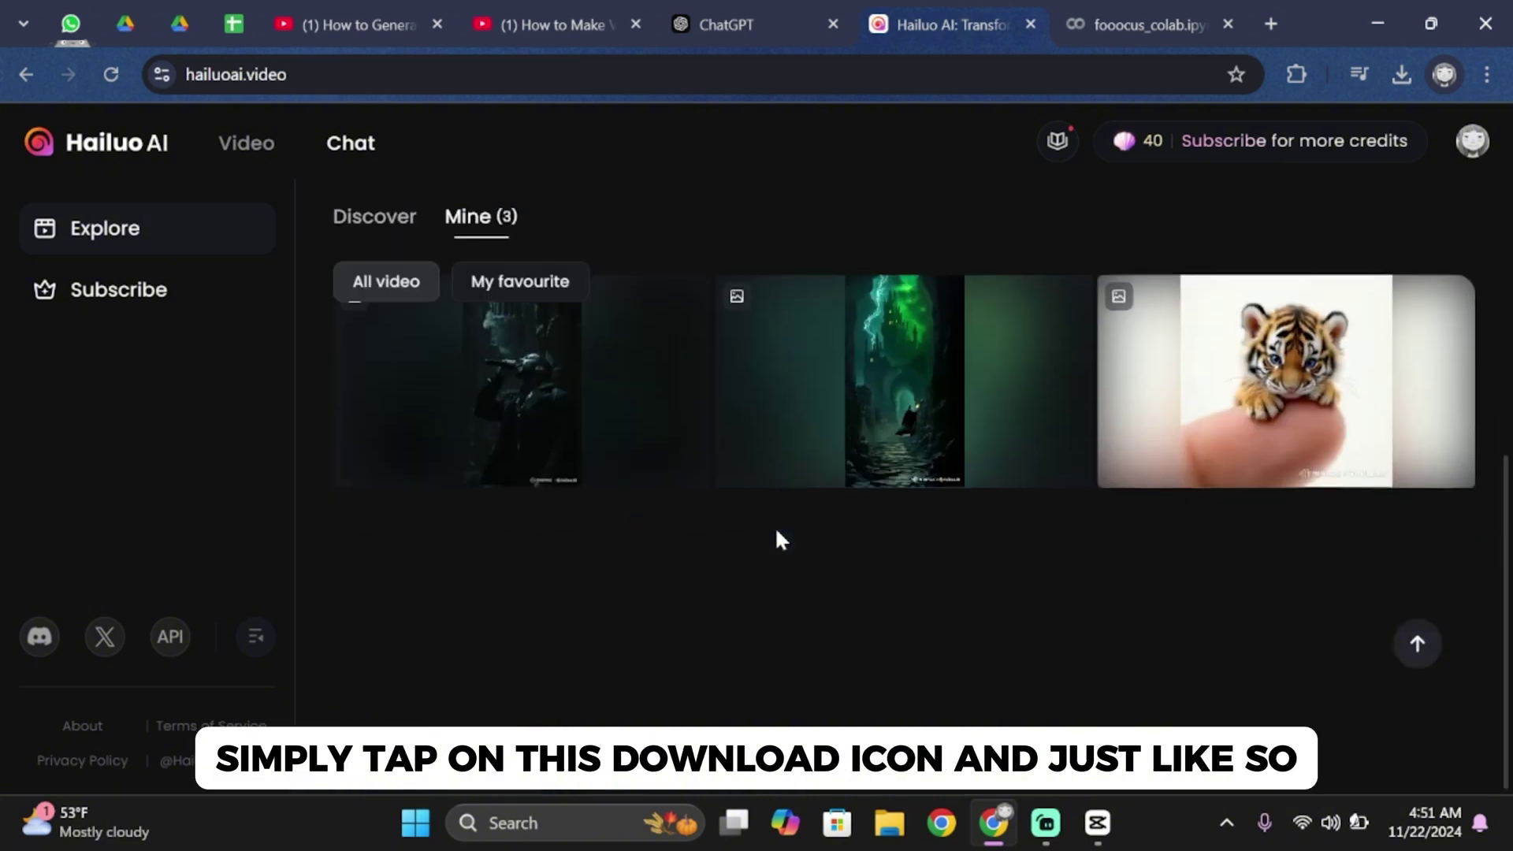
{"action": "mouse_move", "coordinate": [956, 498]}
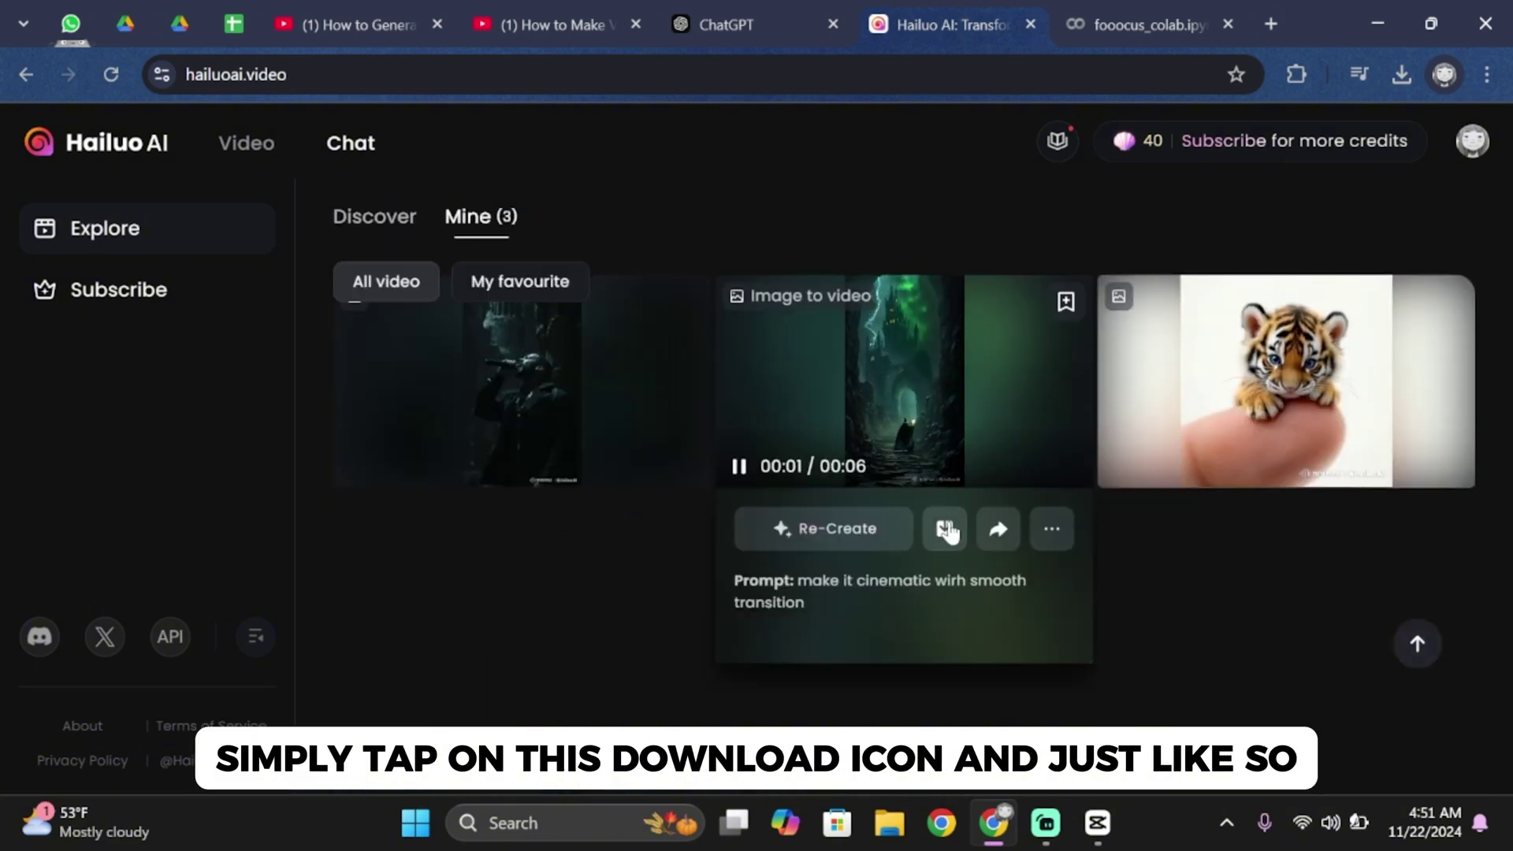
{"action": "mouse_move", "coordinate": [560, 540]}
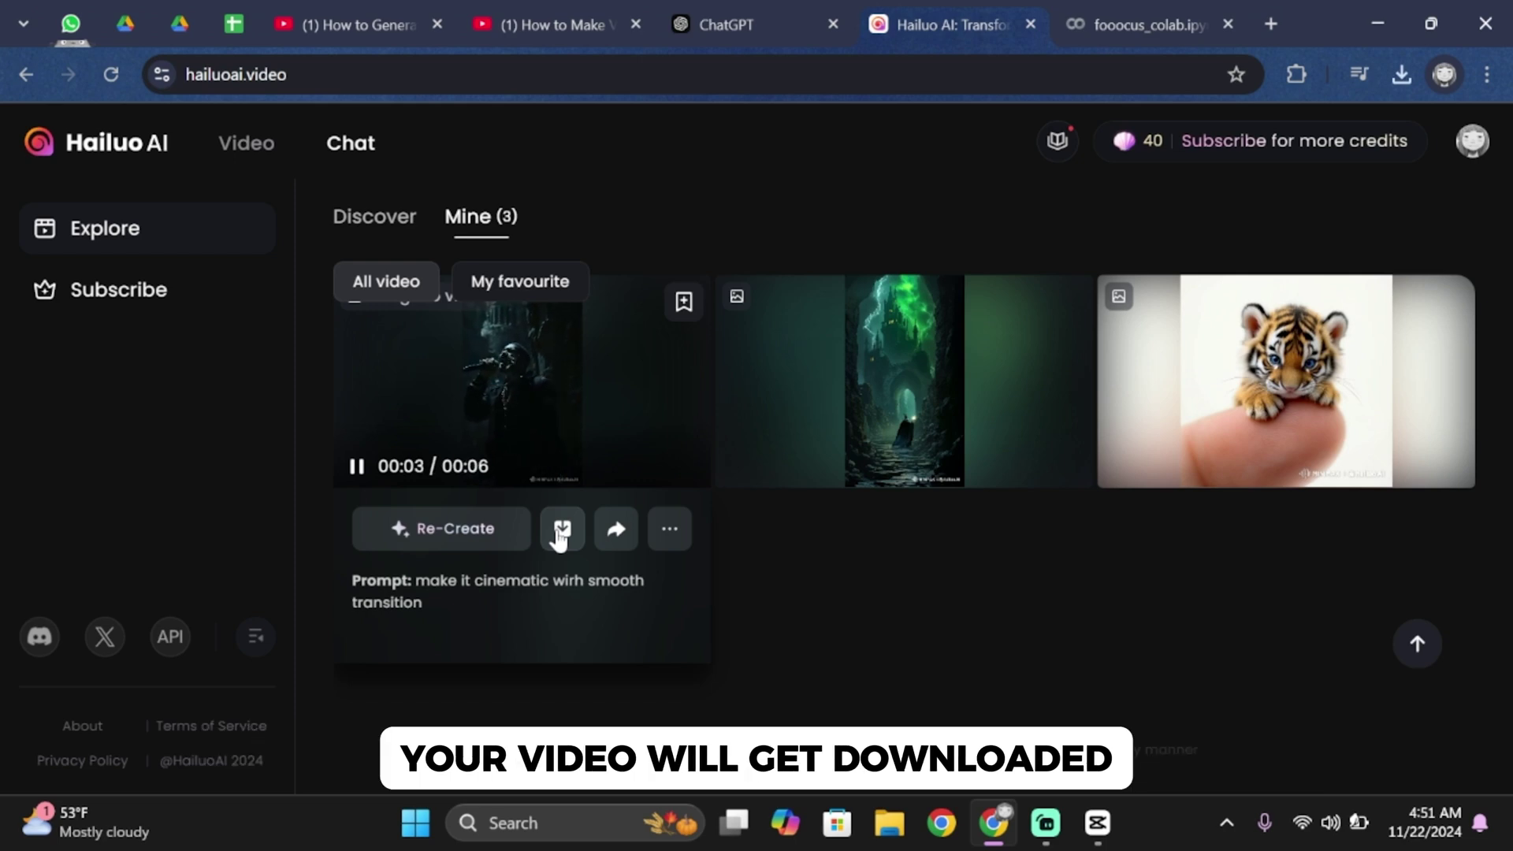
{"action": "mouse_move", "coordinate": [676, 375]}
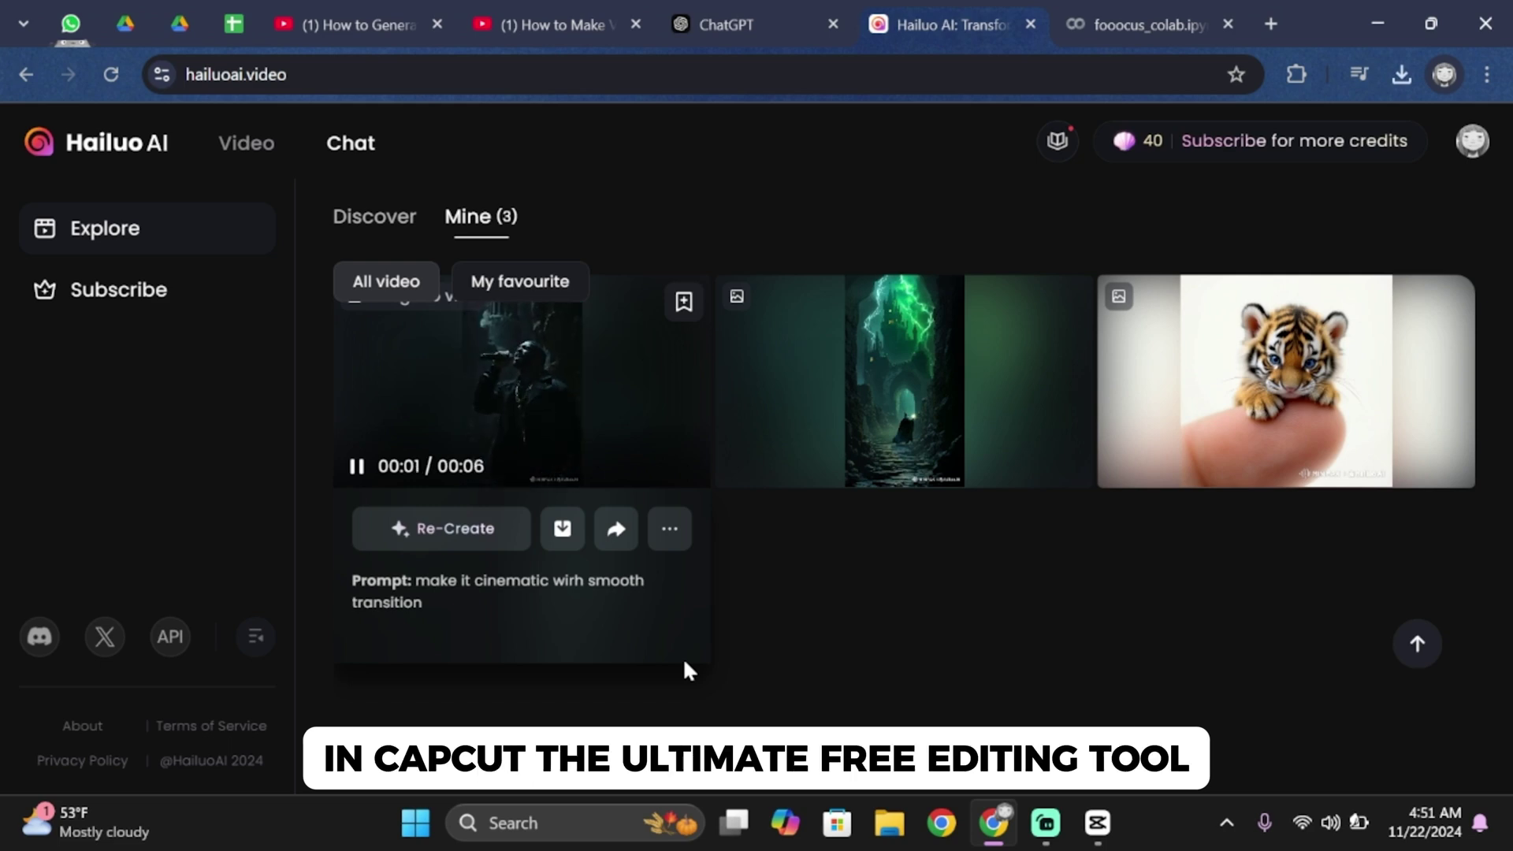
Import the five downloaded Hailuo MP4 clips into CapCut project '1122 (5)'.
{"action": "left_click", "coordinate": [1098, 840]}
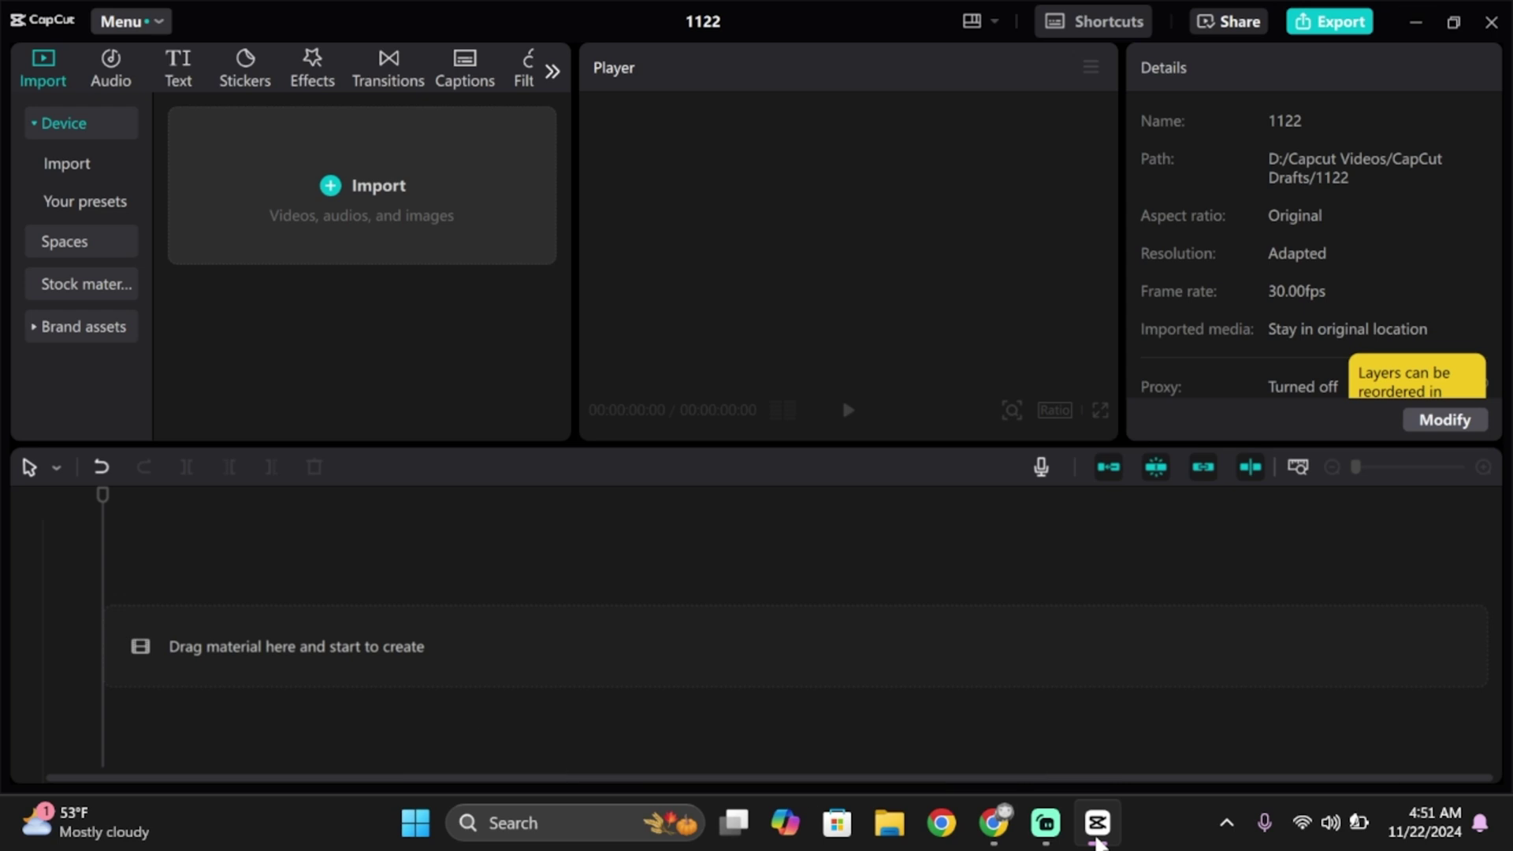
{"action": "left_click", "coordinate": [352, 231]}
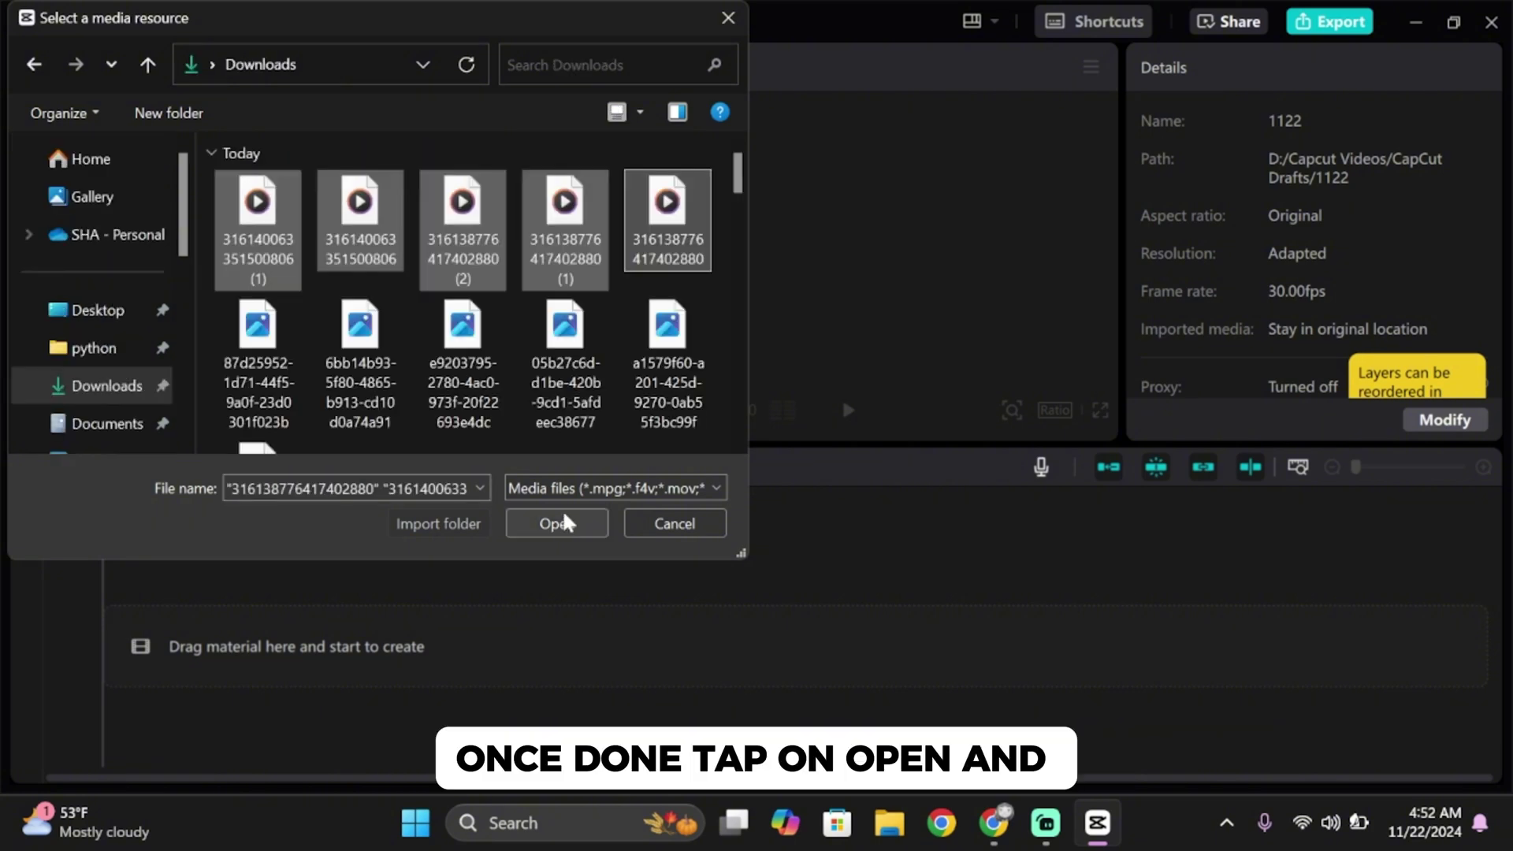
{"action": "left_click", "coordinate": [561, 523]}
{"action": "scroll", "coordinate": [291, 337], "scroll_direction": "down", "scroll_amount": 1}
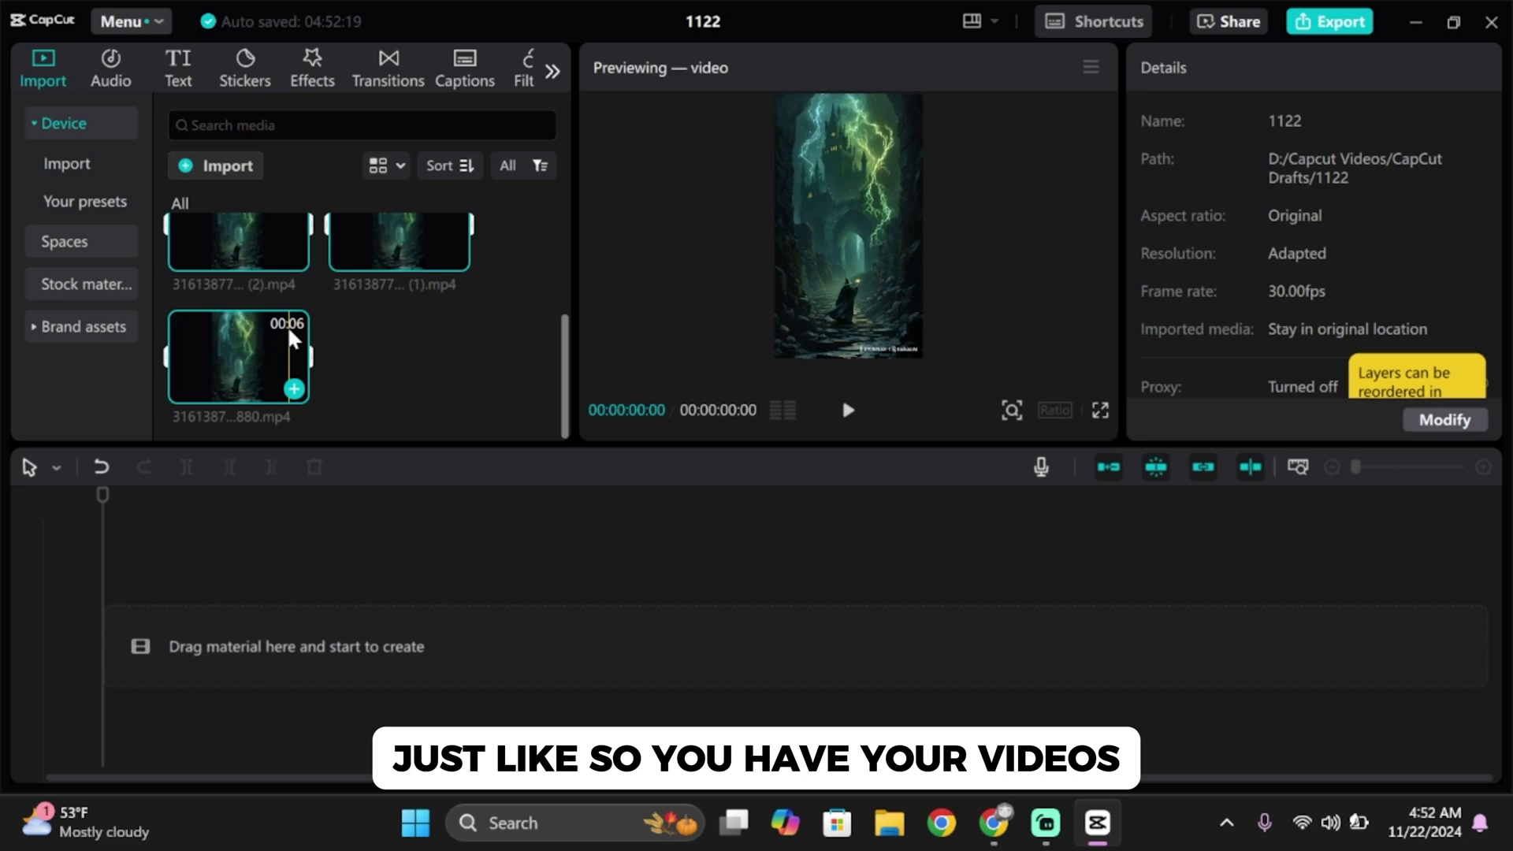
{"action": "scroll", "coordinate": [294, 337], "scroll_direction": "up", "scroll_amount": 1}
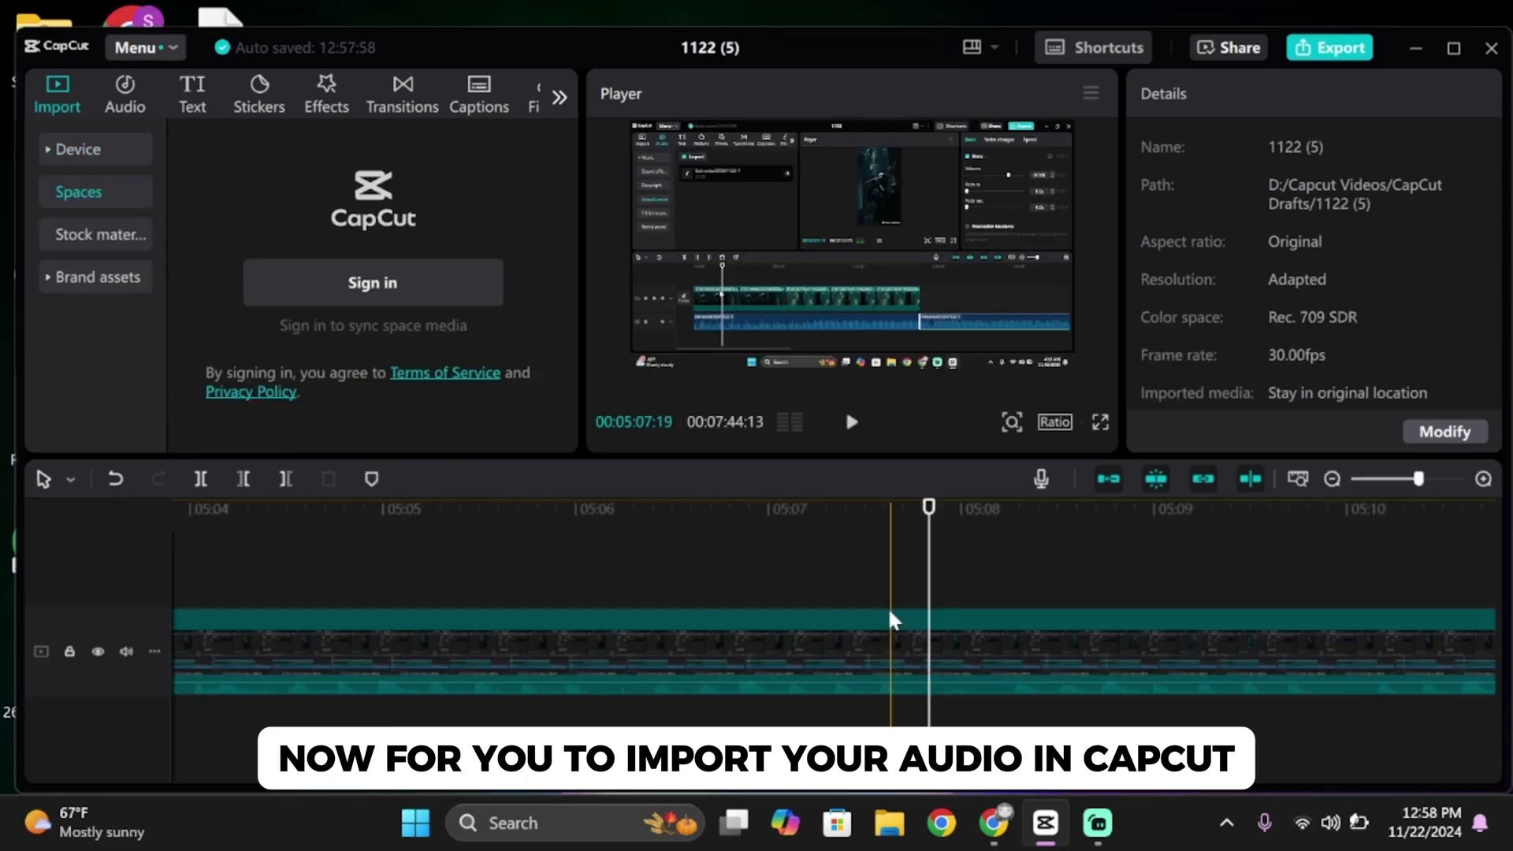
Extract the song's audio from a video in Downloads as 'Extracted20241122-1' under the five clips.
{"action": "left_click", "coordinate": [127, 96]}
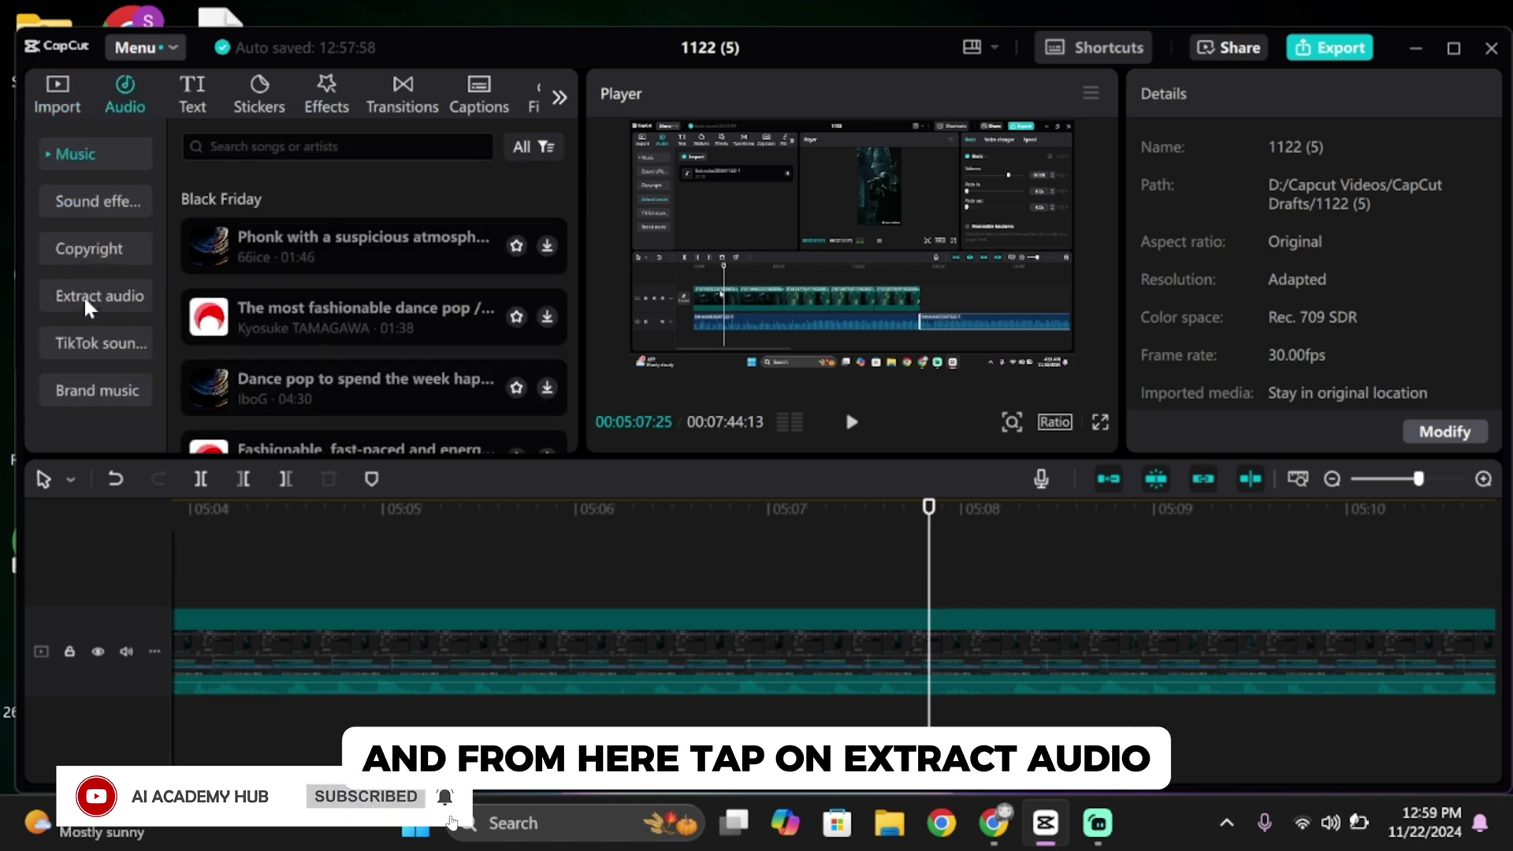
{"action": "left_click", "coordinate": [89, 298]}
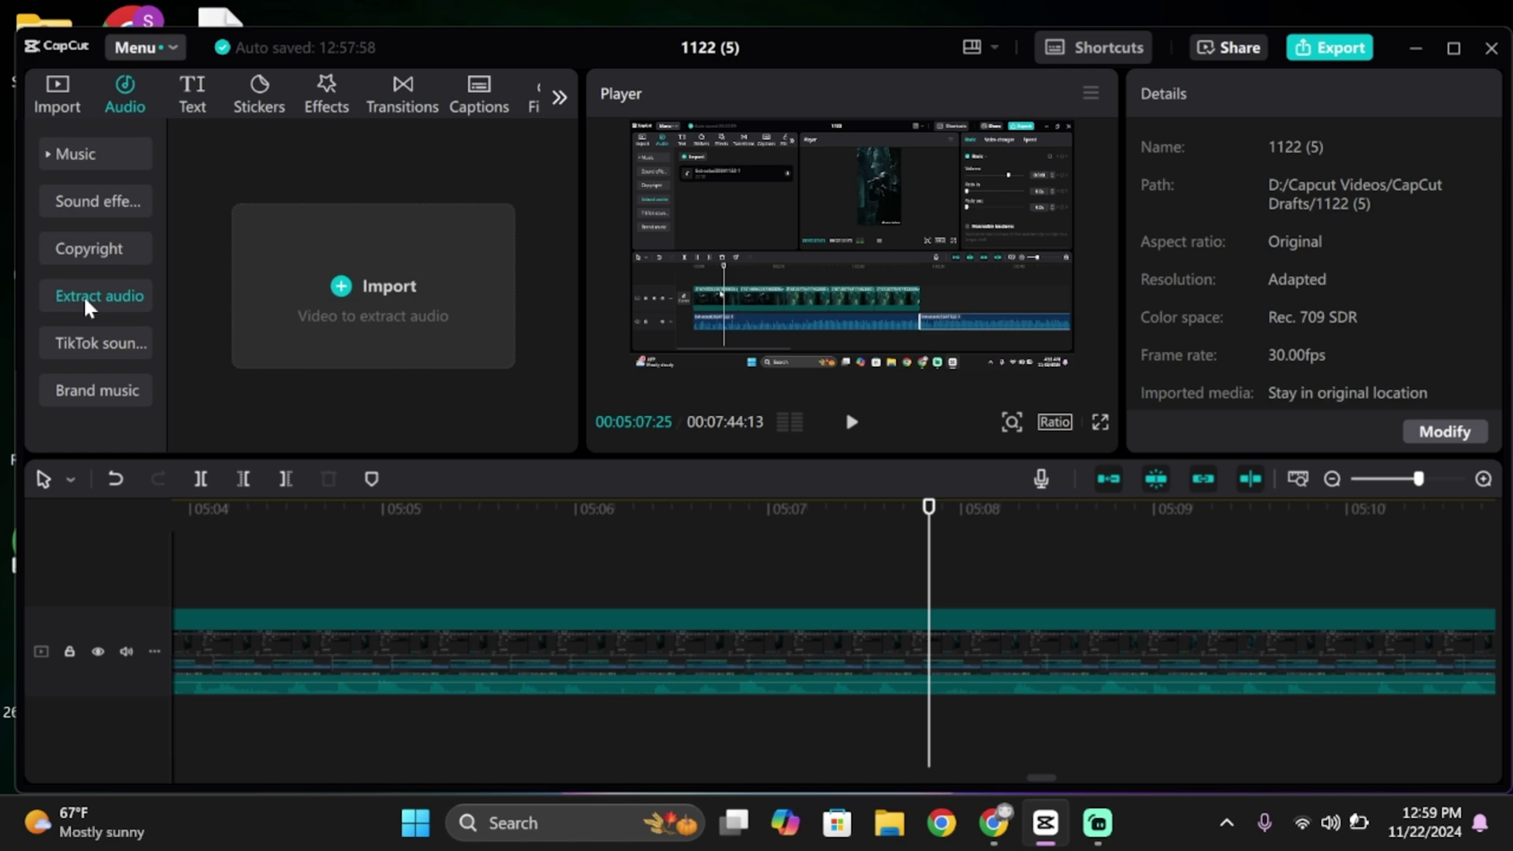
{"action": "left_click", "coordinate": [364, 277]}
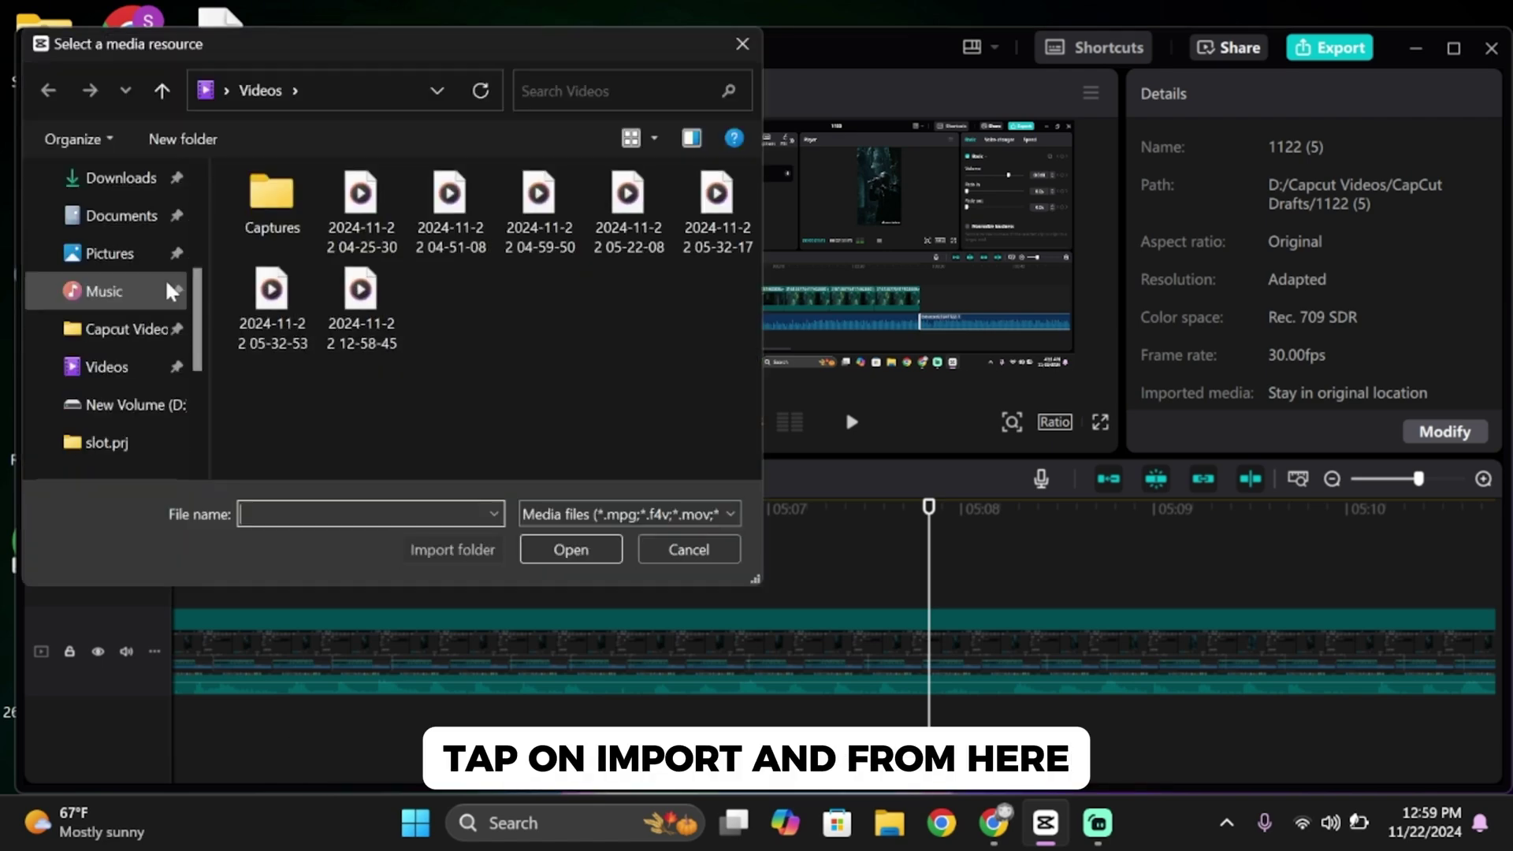
{"action": "left_click", "coordinate": [123, 180]}
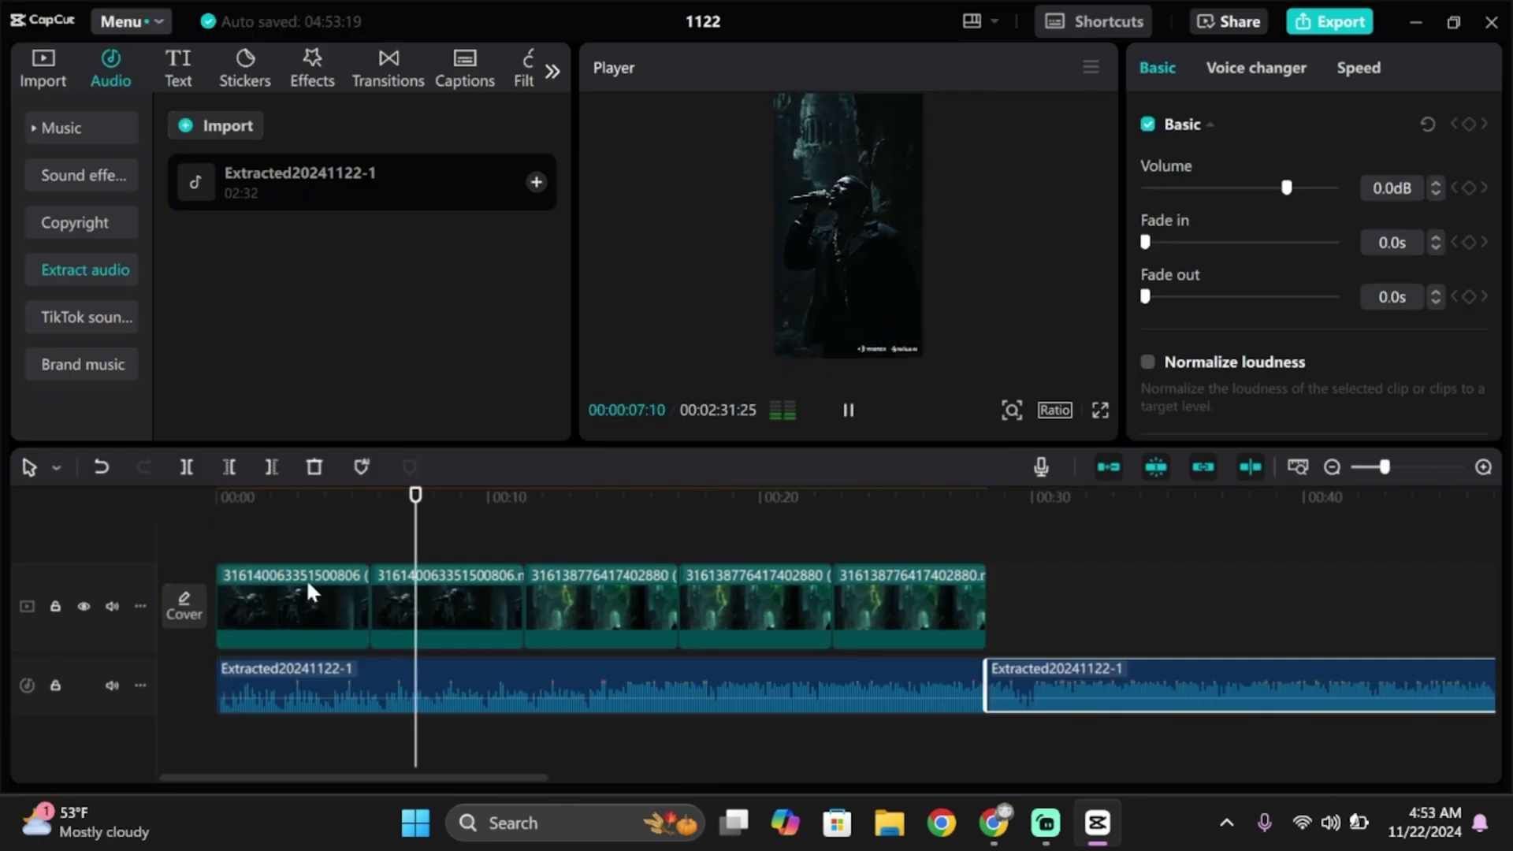
Reorder the clips on the video track and add a 0.5s Mix transition between them.
{"action": "scroll", "coordinate": [306, 579], "scroll_direction": "up", "scroll_amount": 2}
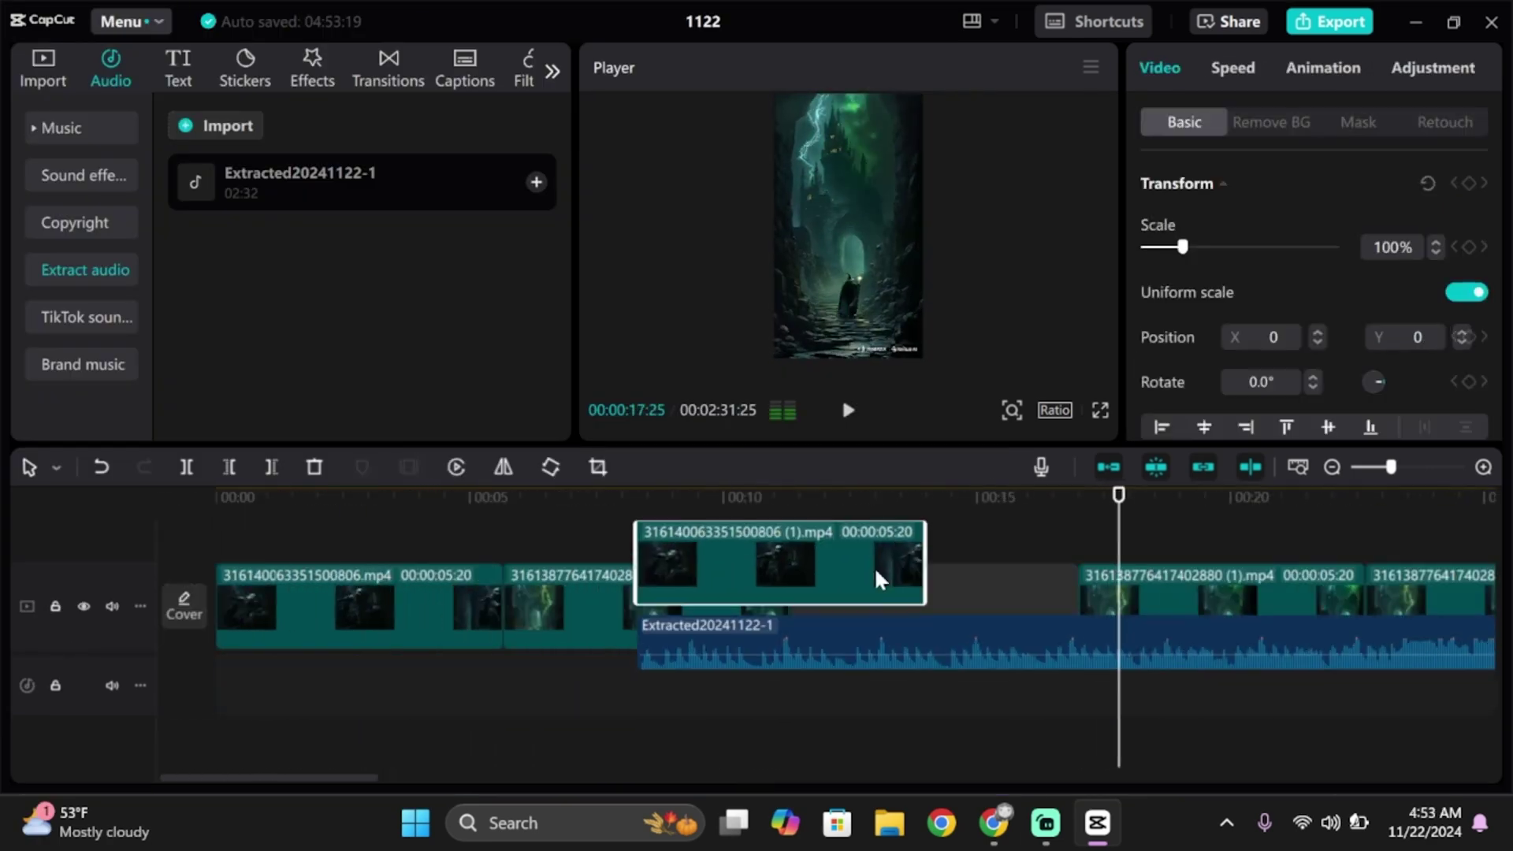
{"action": "left_click_drag", "start_coordinate": [878, 578], "coordinate": [1003, 618]}
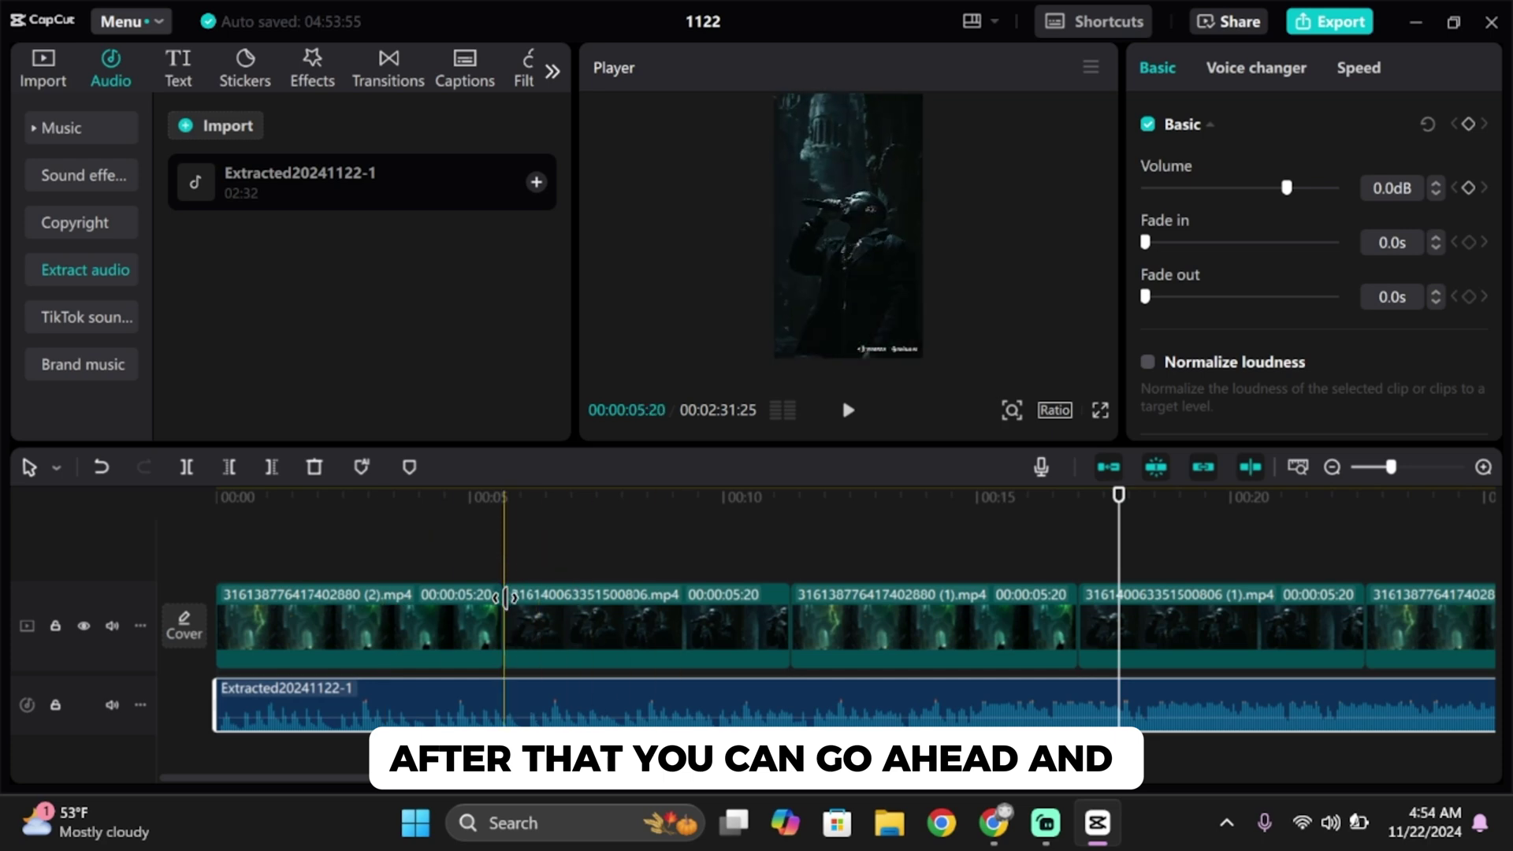
{"action": "left_click", "coordinate": [503, 610]}
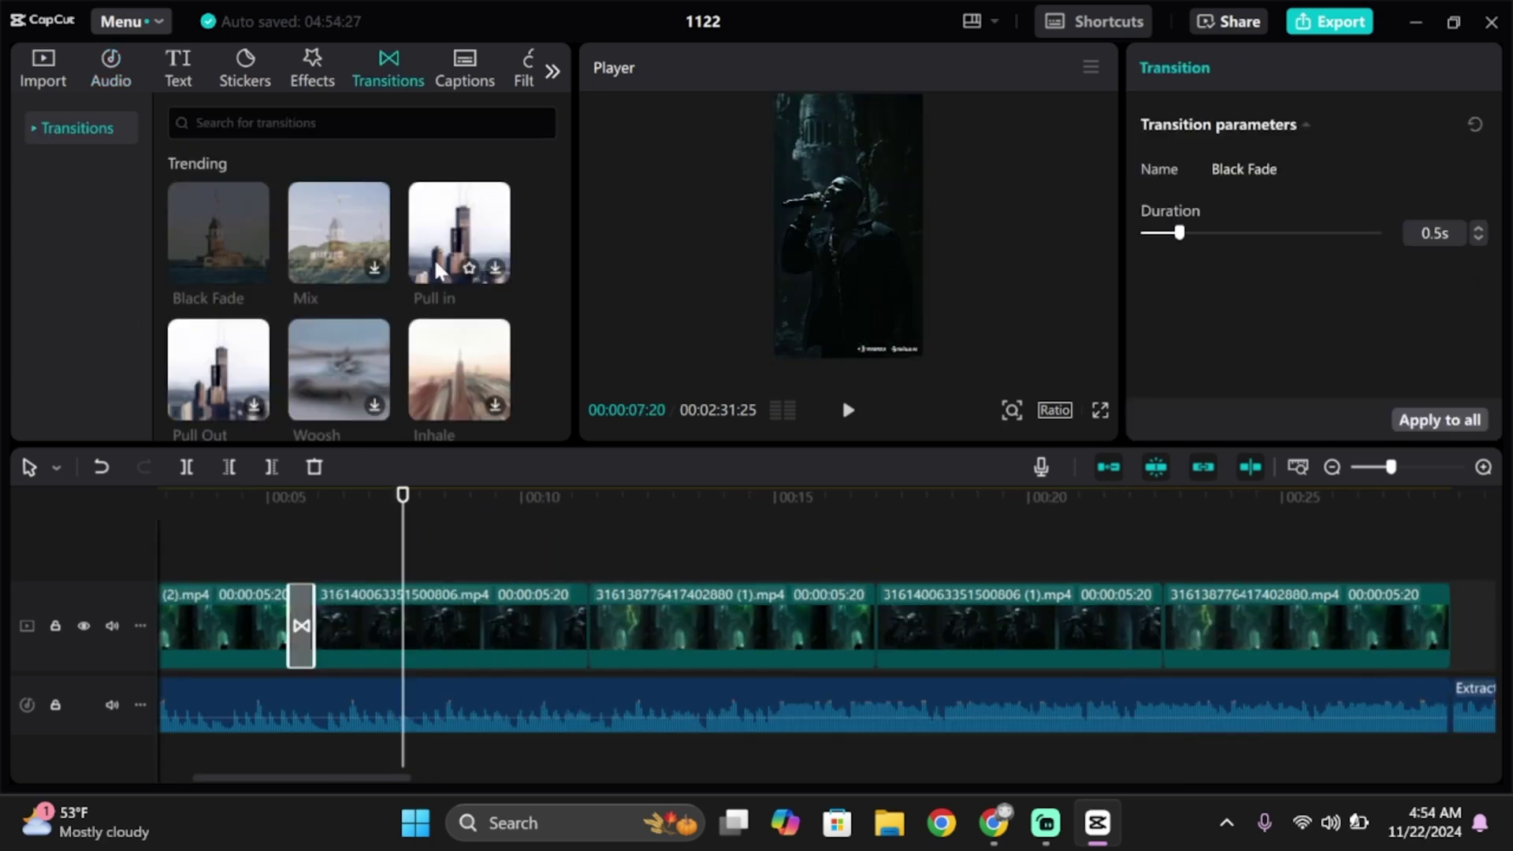
{"action": "left_click", "coordinate": [876, 627]}
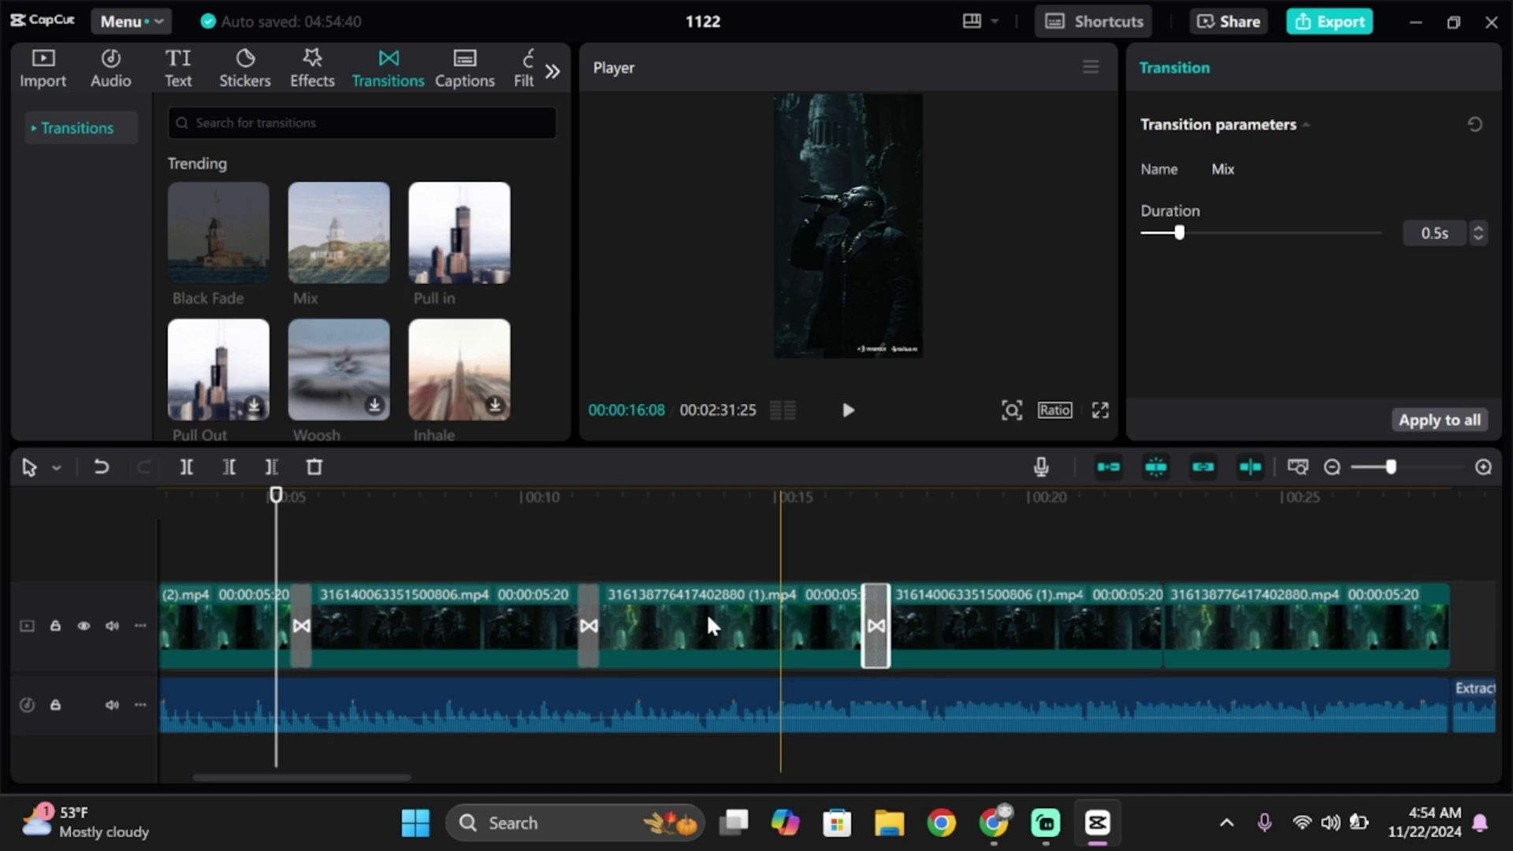
Play back the edit to check the transitions, then select the extracted audio clip for trimming.
{"action": "left_click", "coordinate": [454, 551]}
{"action": "key", "text": "space"}
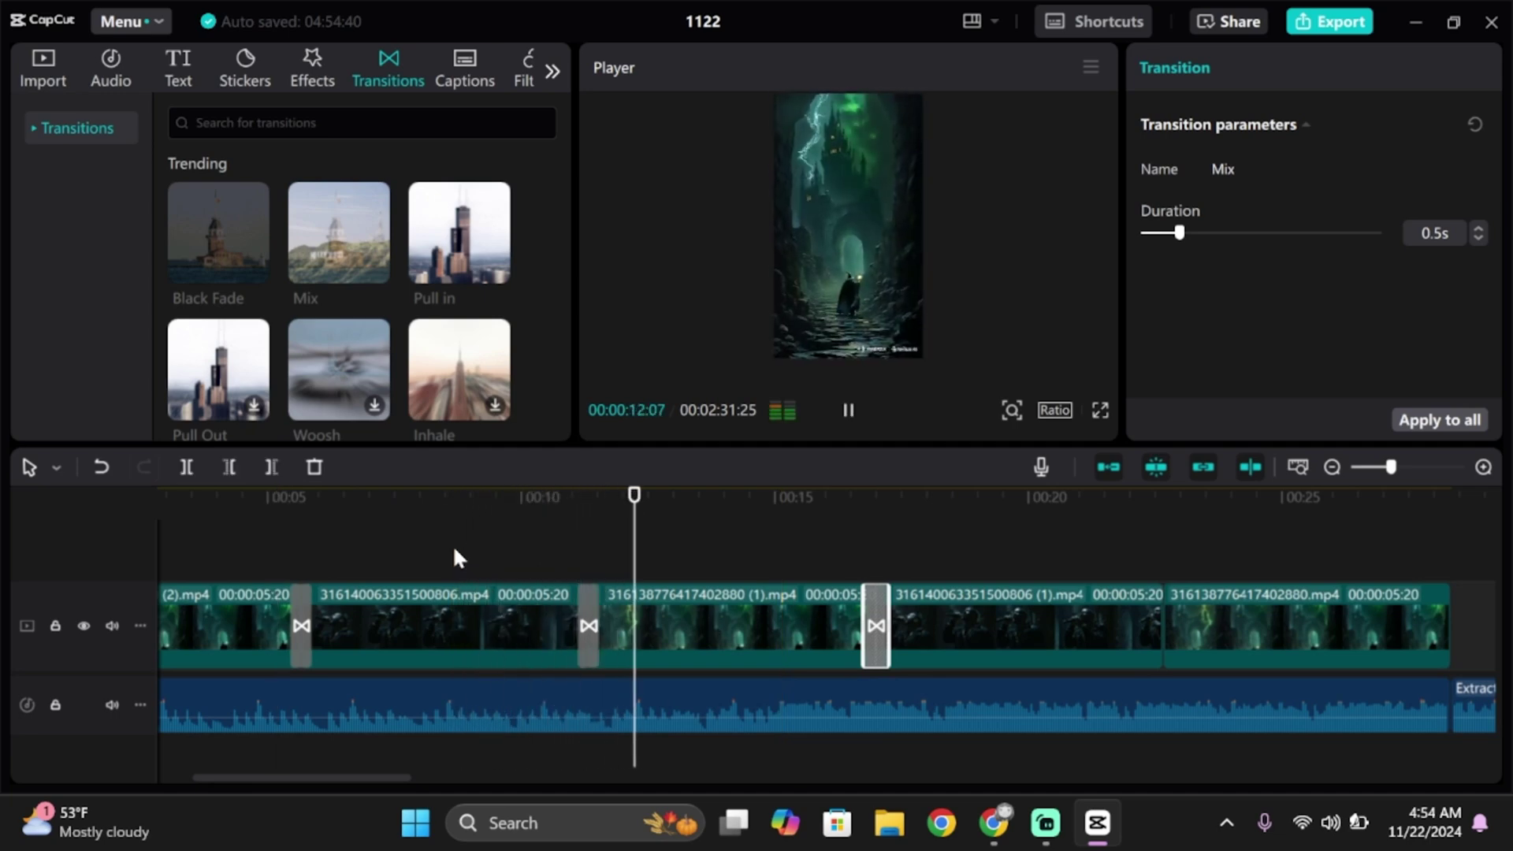
{"action": "scroll", "coordinate": [453, 558], "scroll_direction": "down", "scroll_amount": 3}
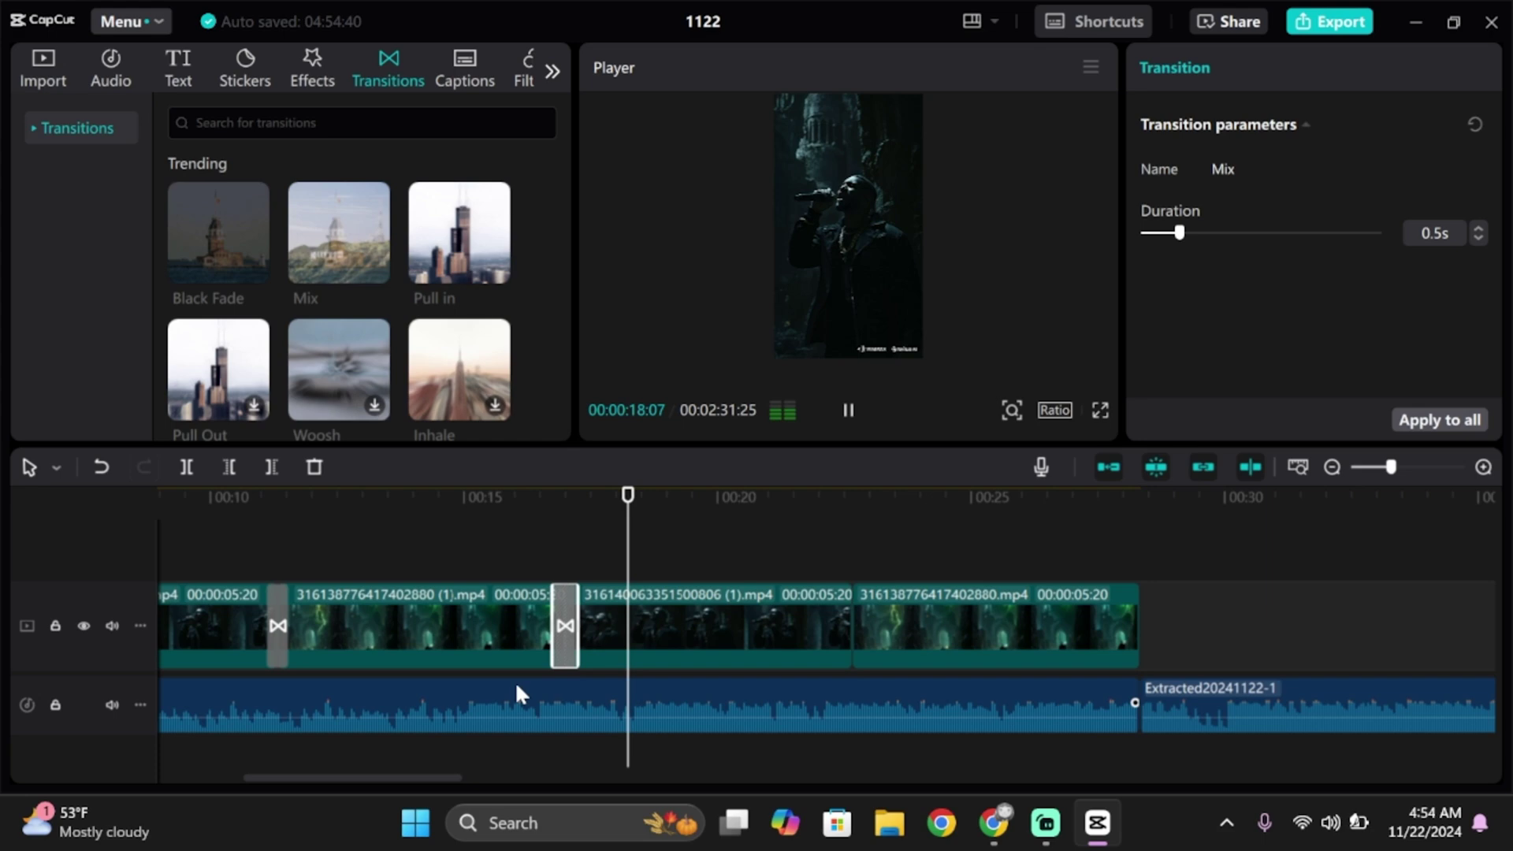
{"action": "scroll", "coordinate": [645, 672], "scroll_direction": "down", "scroll_amount": 2}
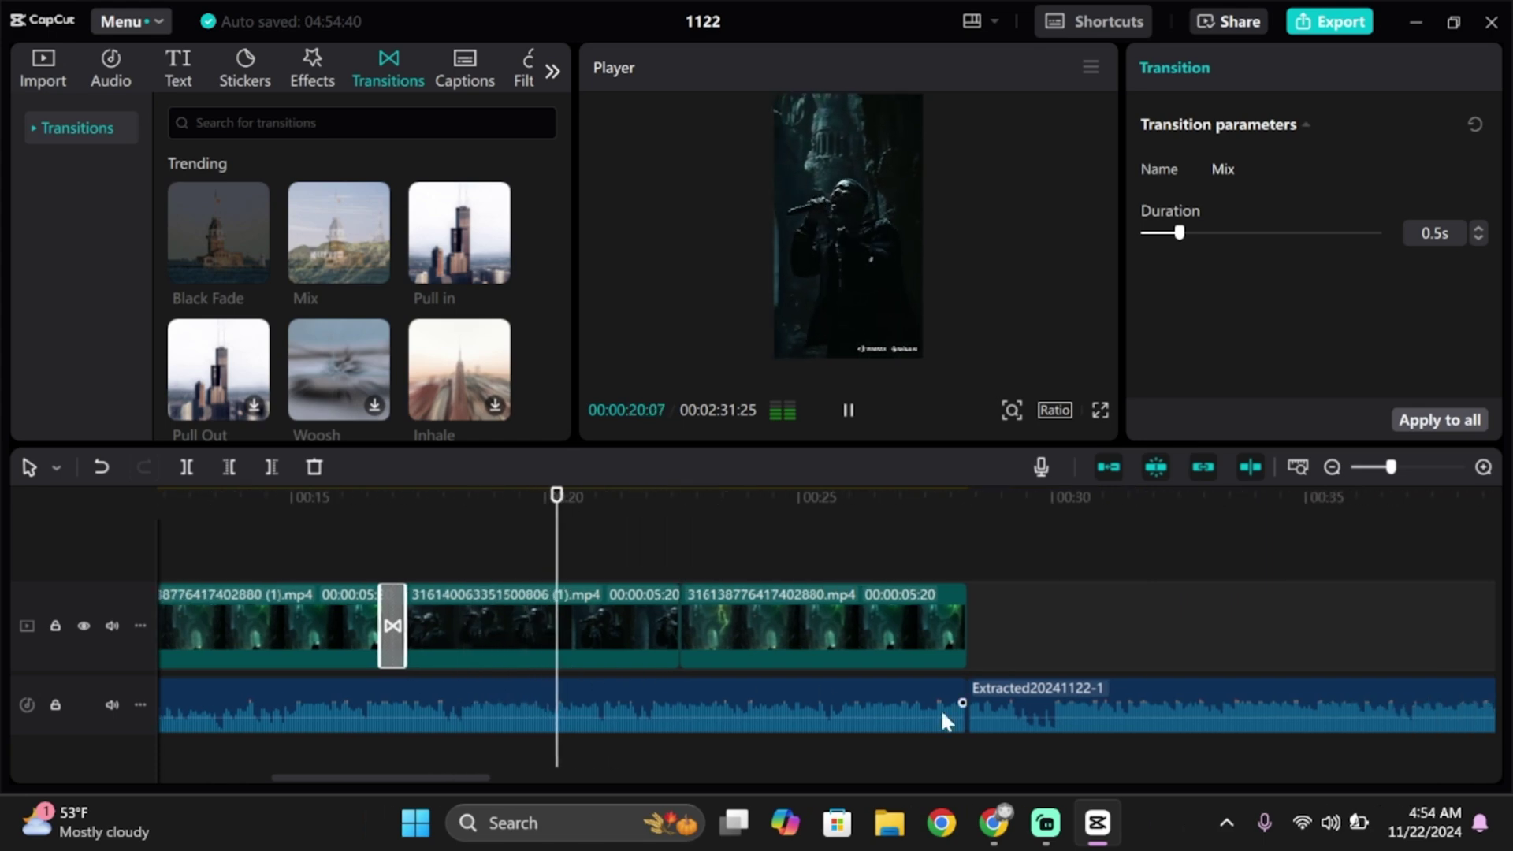
{"action": "left_click", "coordinate": [1084, 693]}
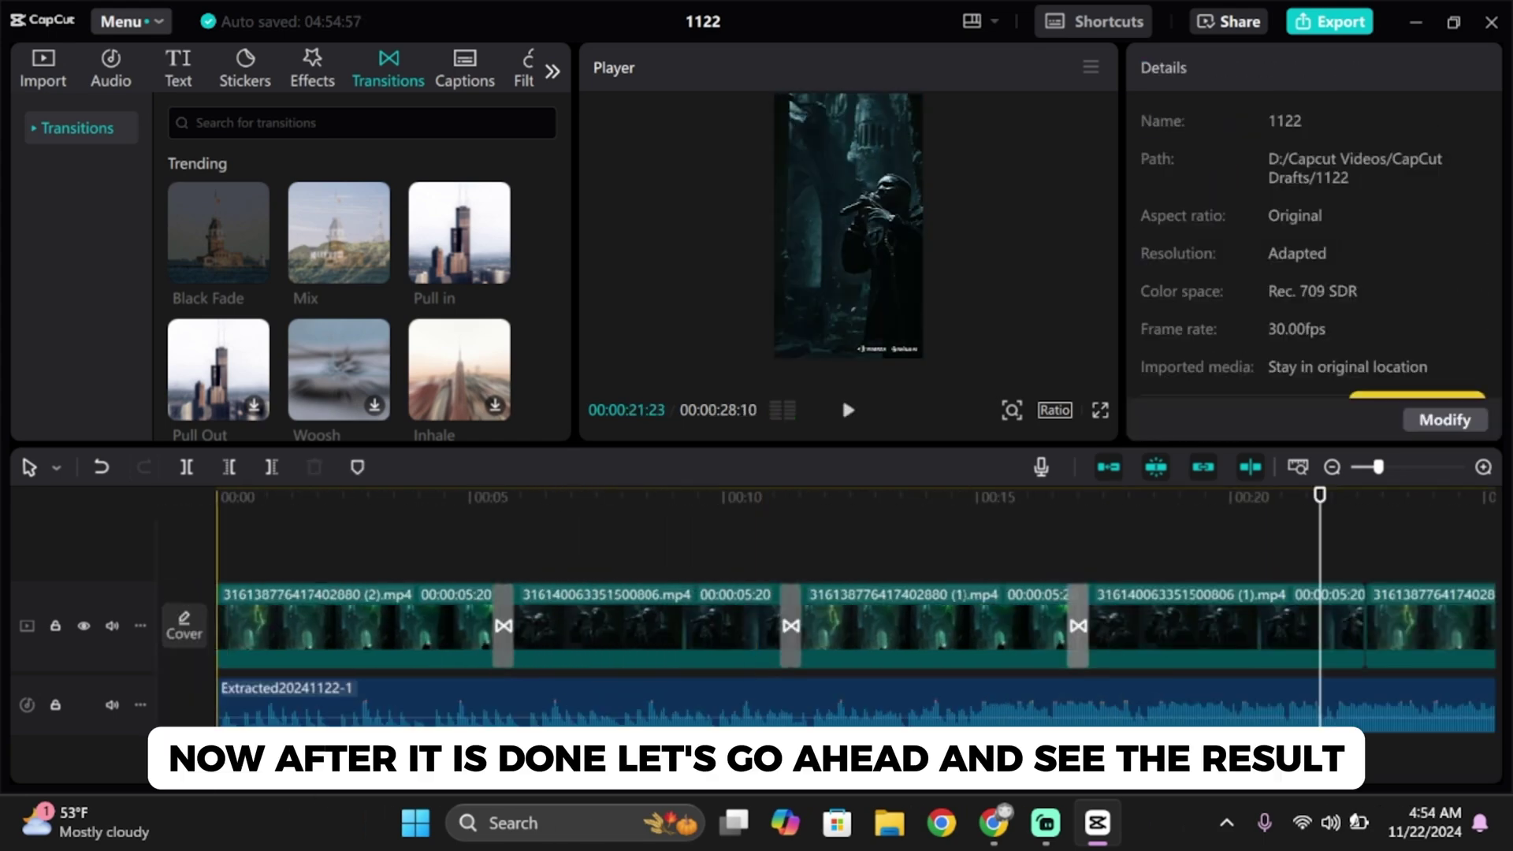
Play the 00:00:28:10 edit from the start, pause it, then minimize CapCut to reveal Hailuo AI.
{"action": "left_click", "coordinate": [220, 543]}
{"action": "key", "text": "space"}
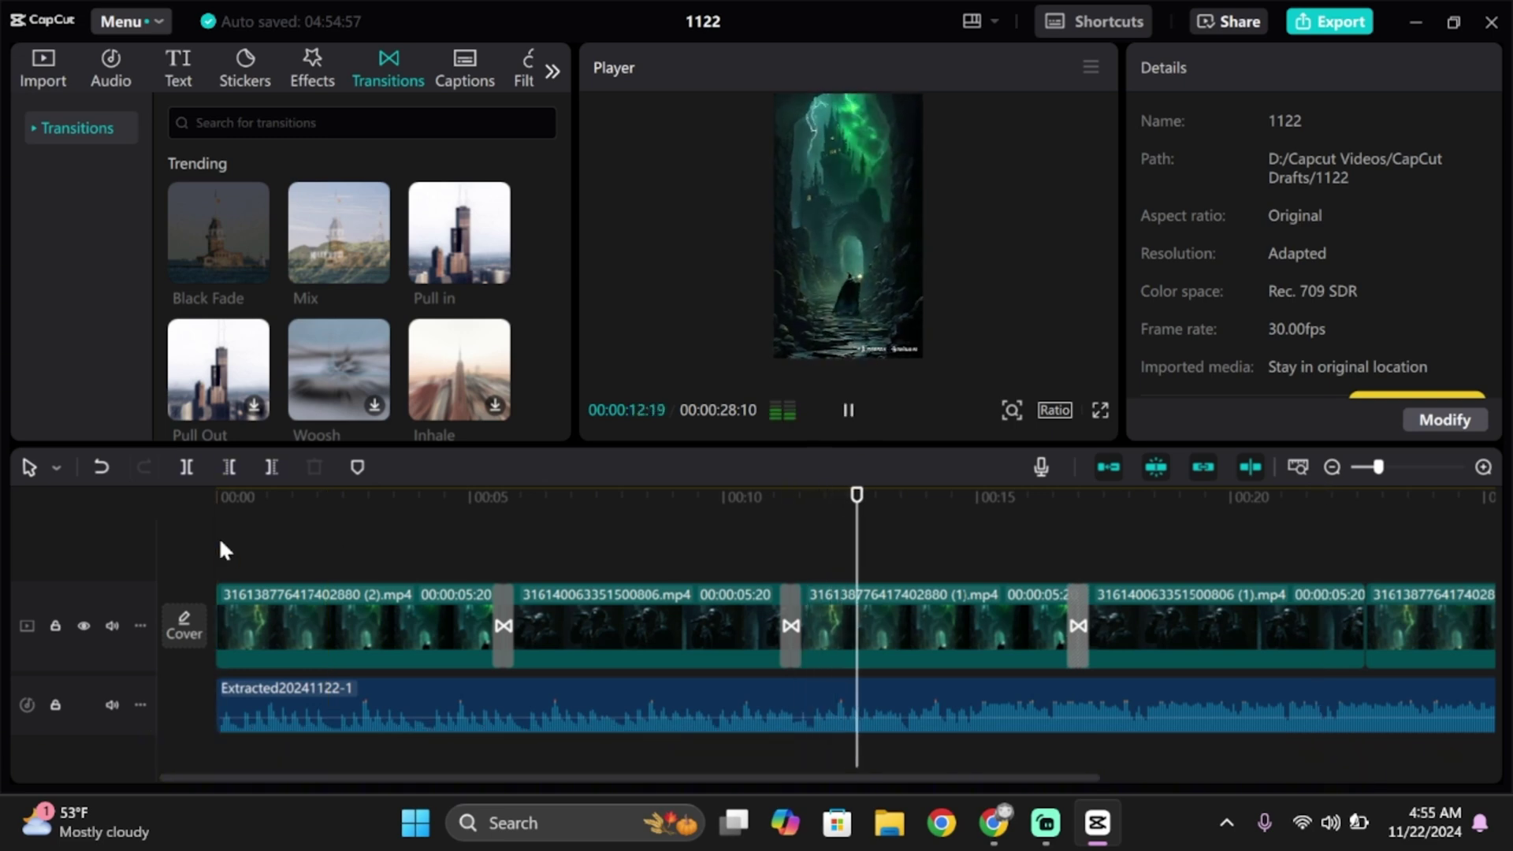
{"action": "scroll", "coordinate": [219, 542], "scroll_direction": "right", "scroll_amount": 5}
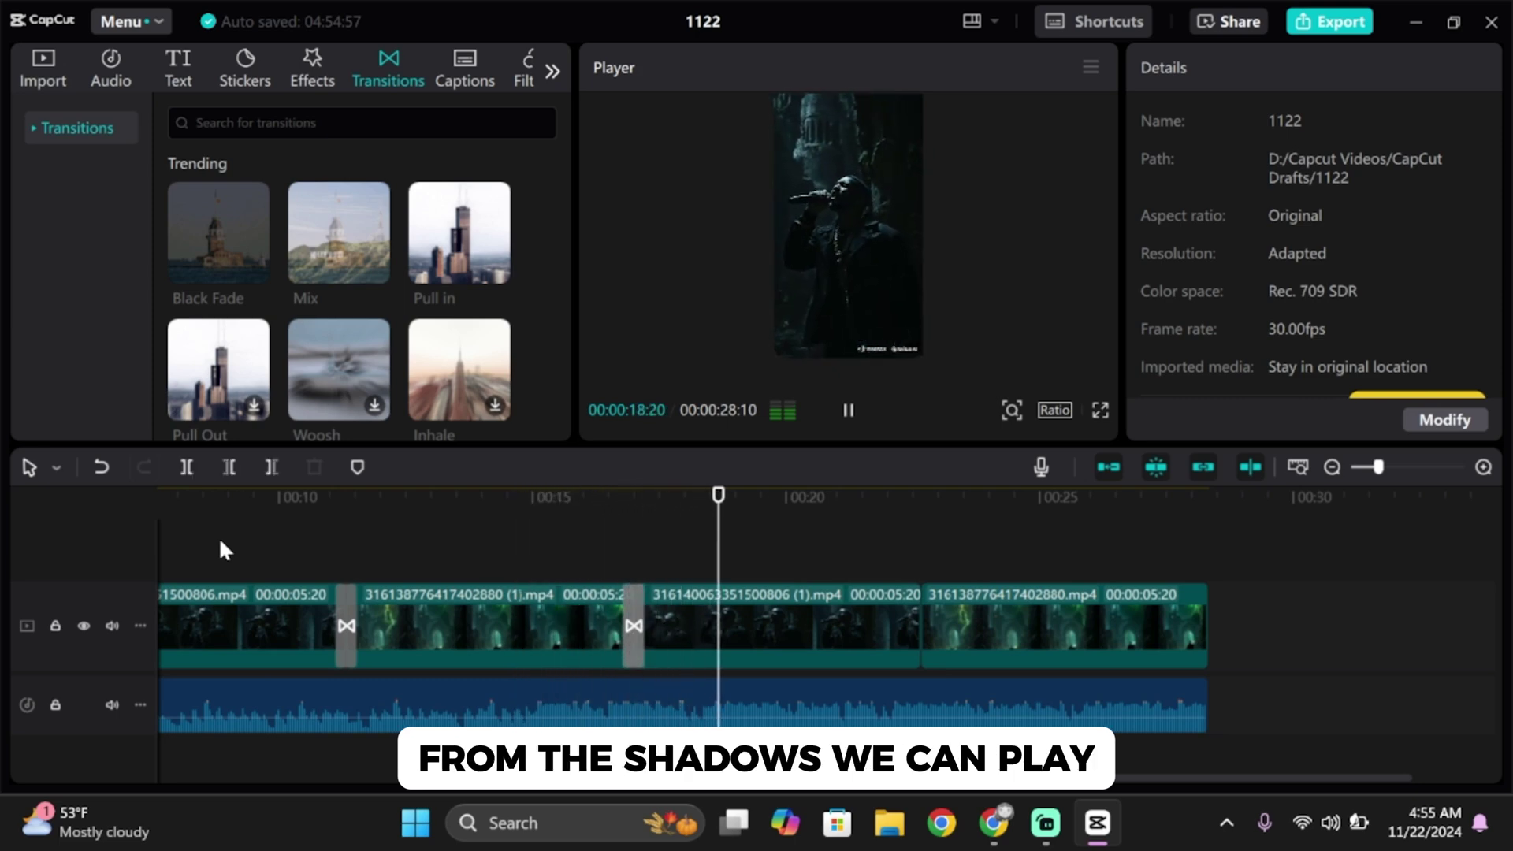
{"action": "key", "text": "space"}
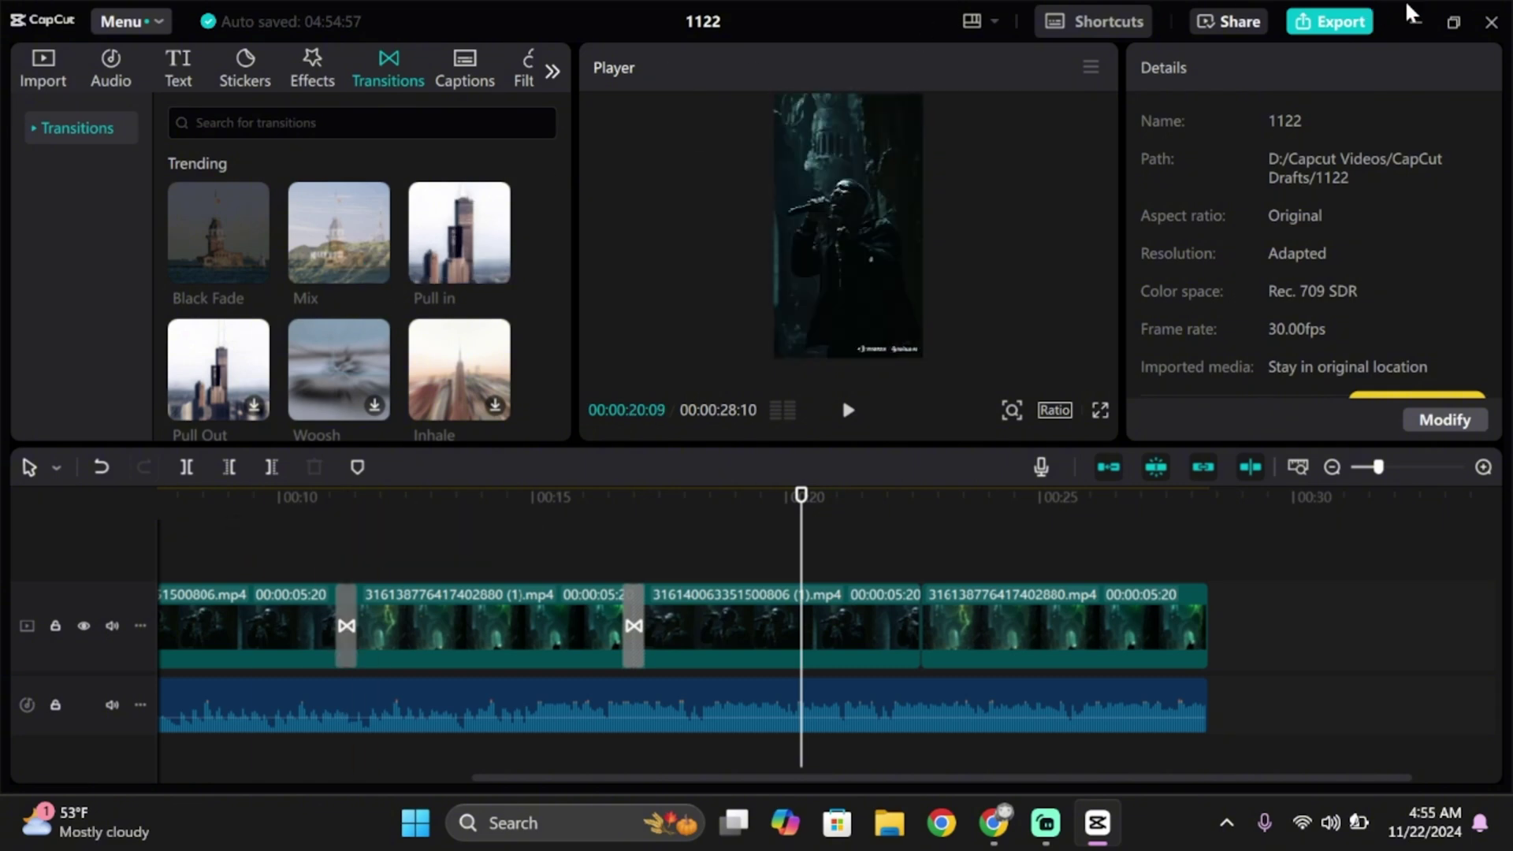
{"action": "left_click", "coordinate": [1410, 22]}
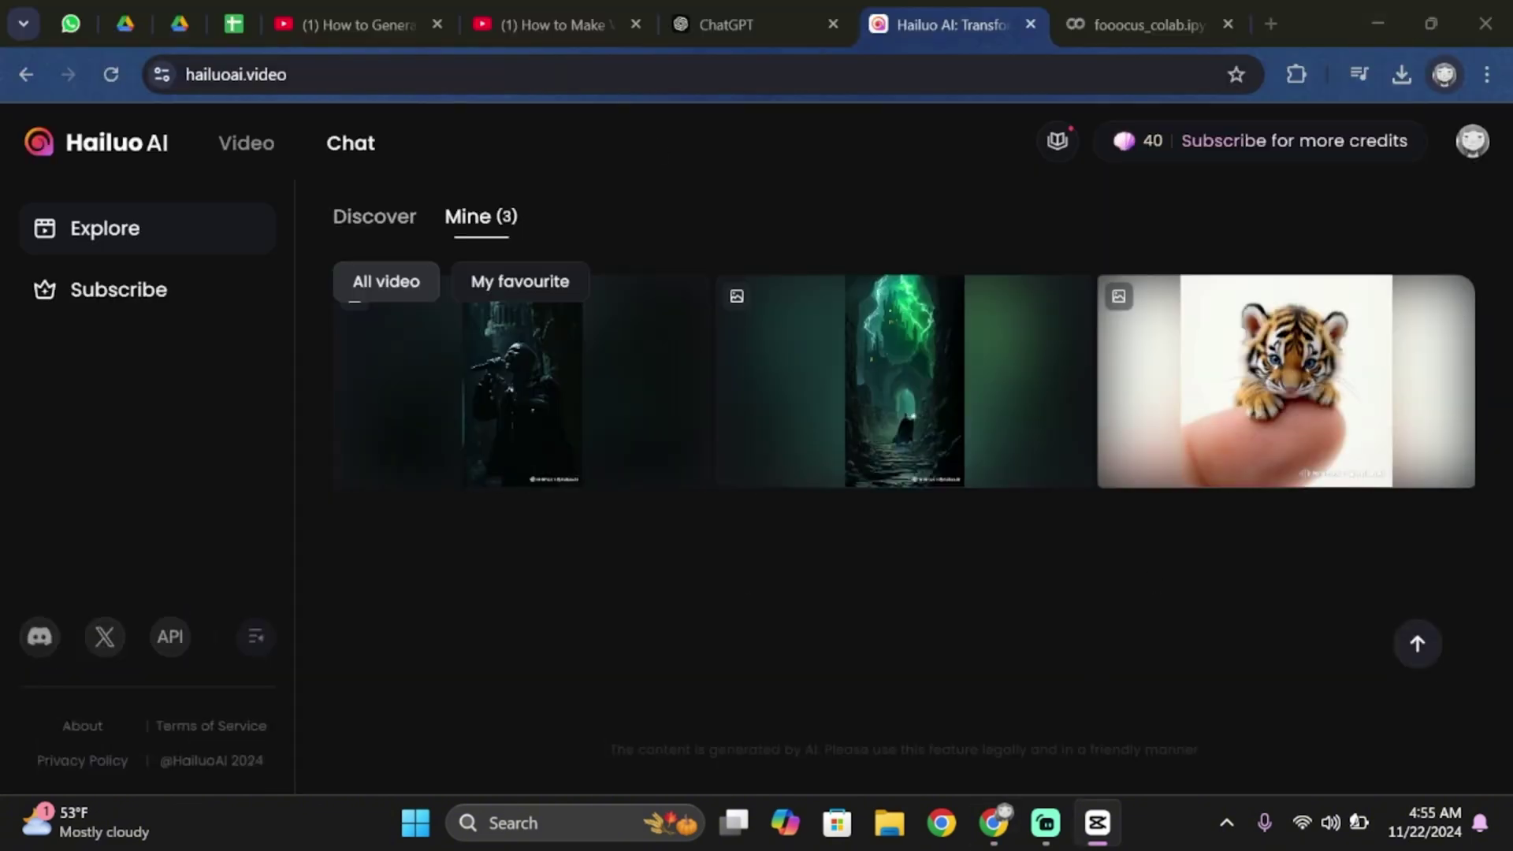